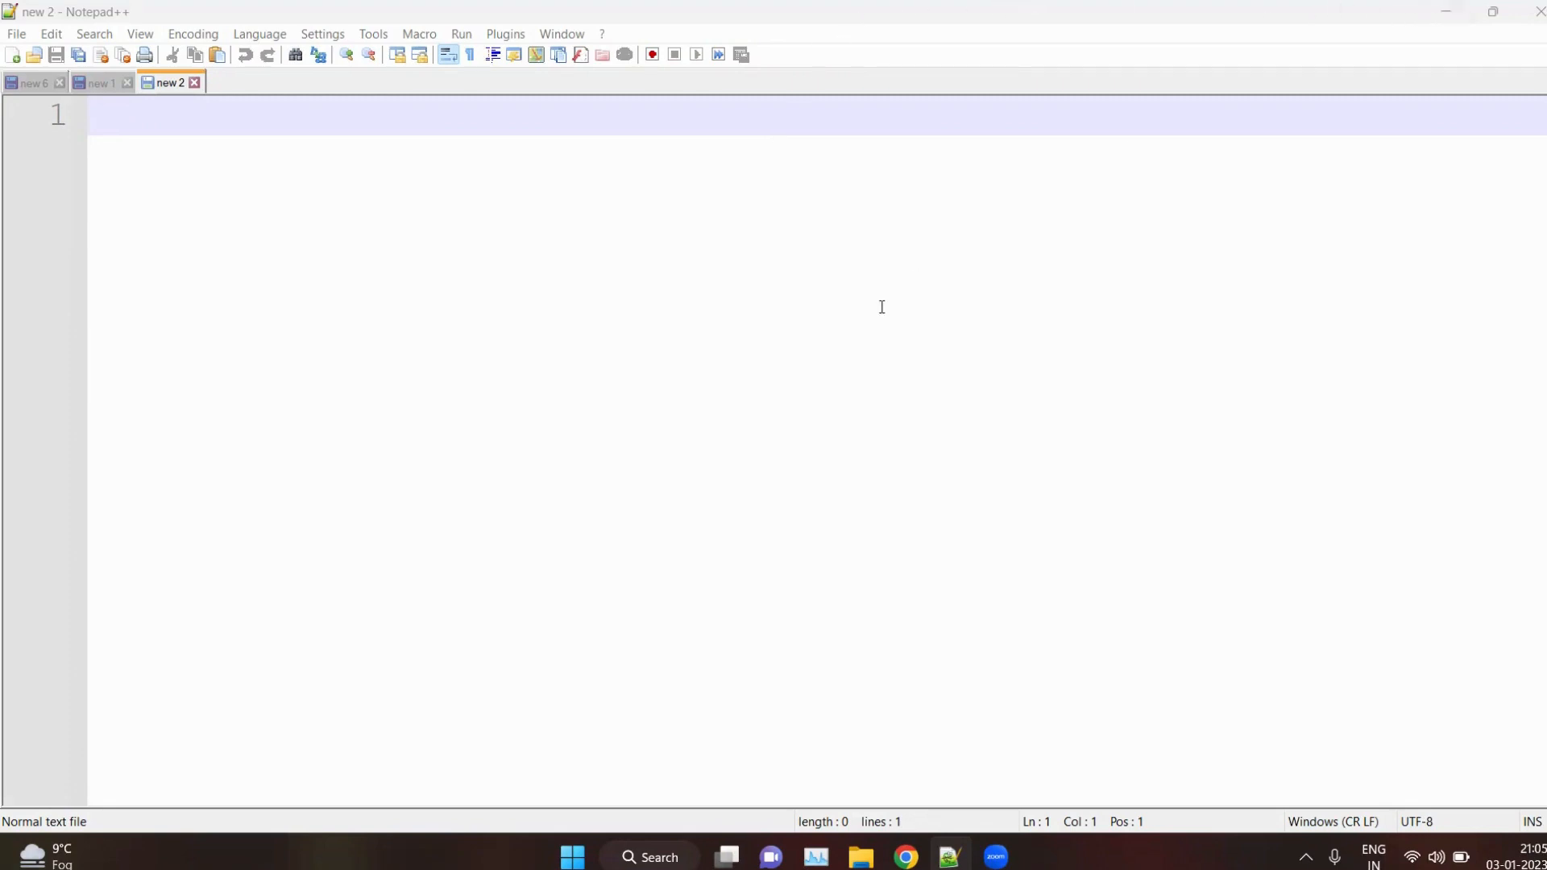
Write "owasp zap" on the first line of the blank note
type("o")
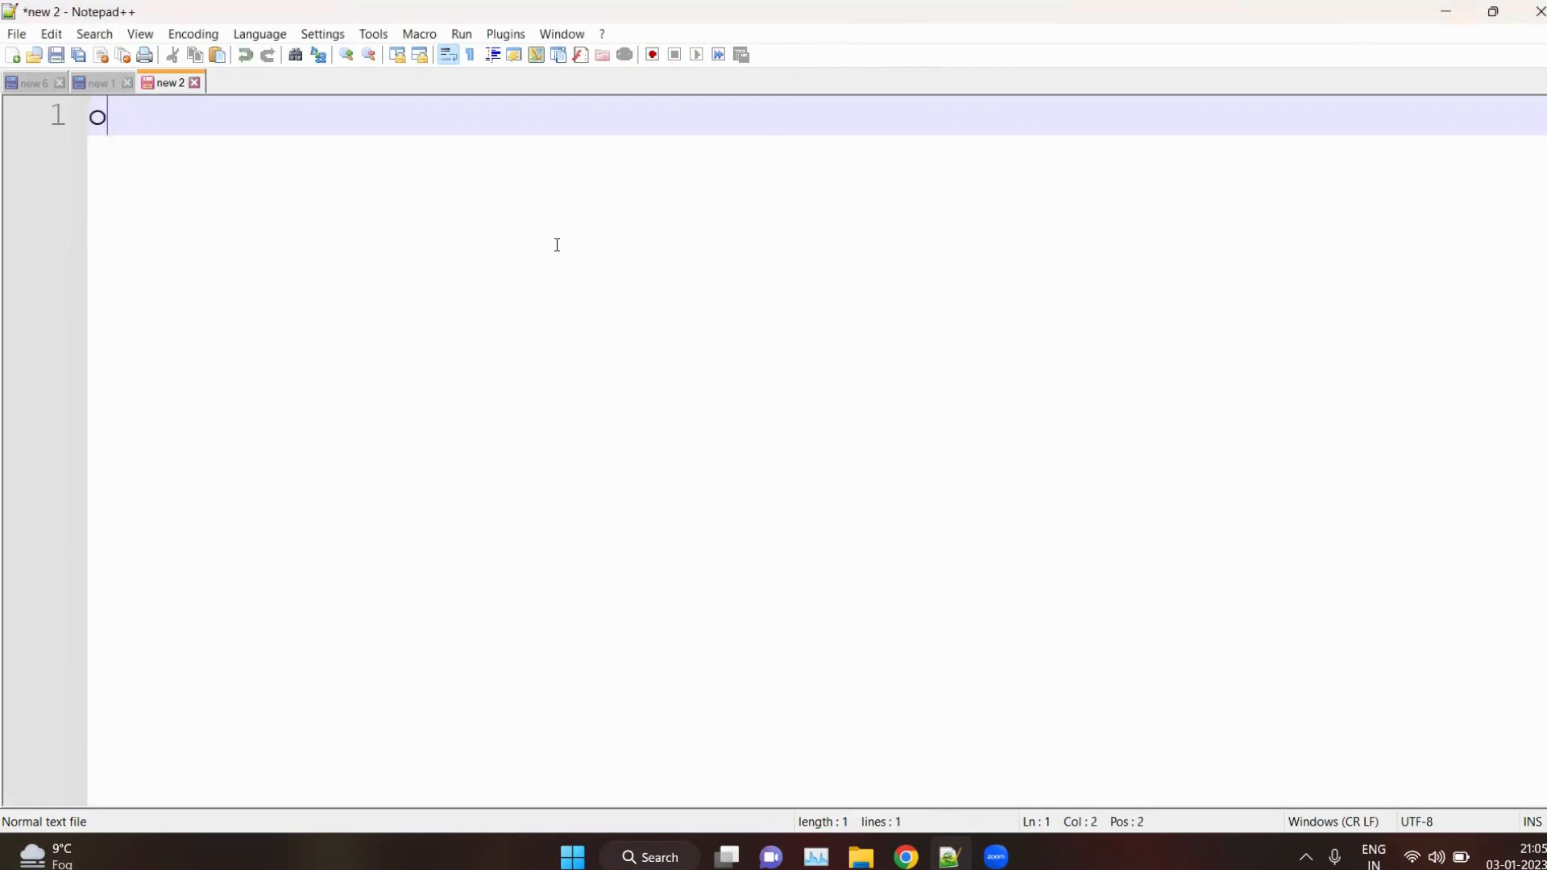
type("wasp zap")
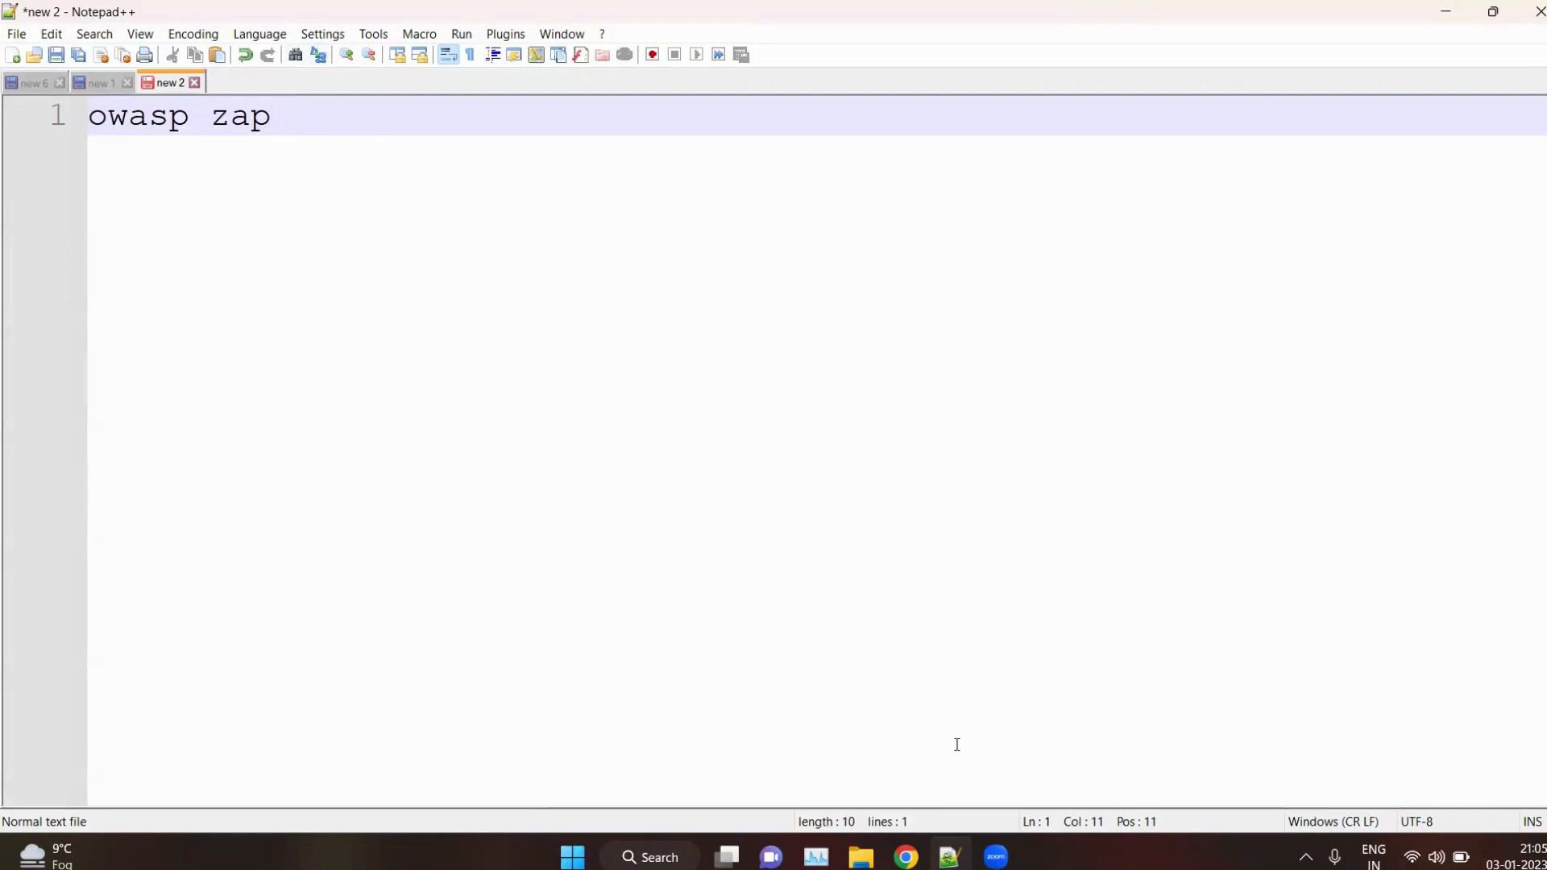
Switch to Google Chrome and search the web for "owasp zap download"
left_click(906, 856)
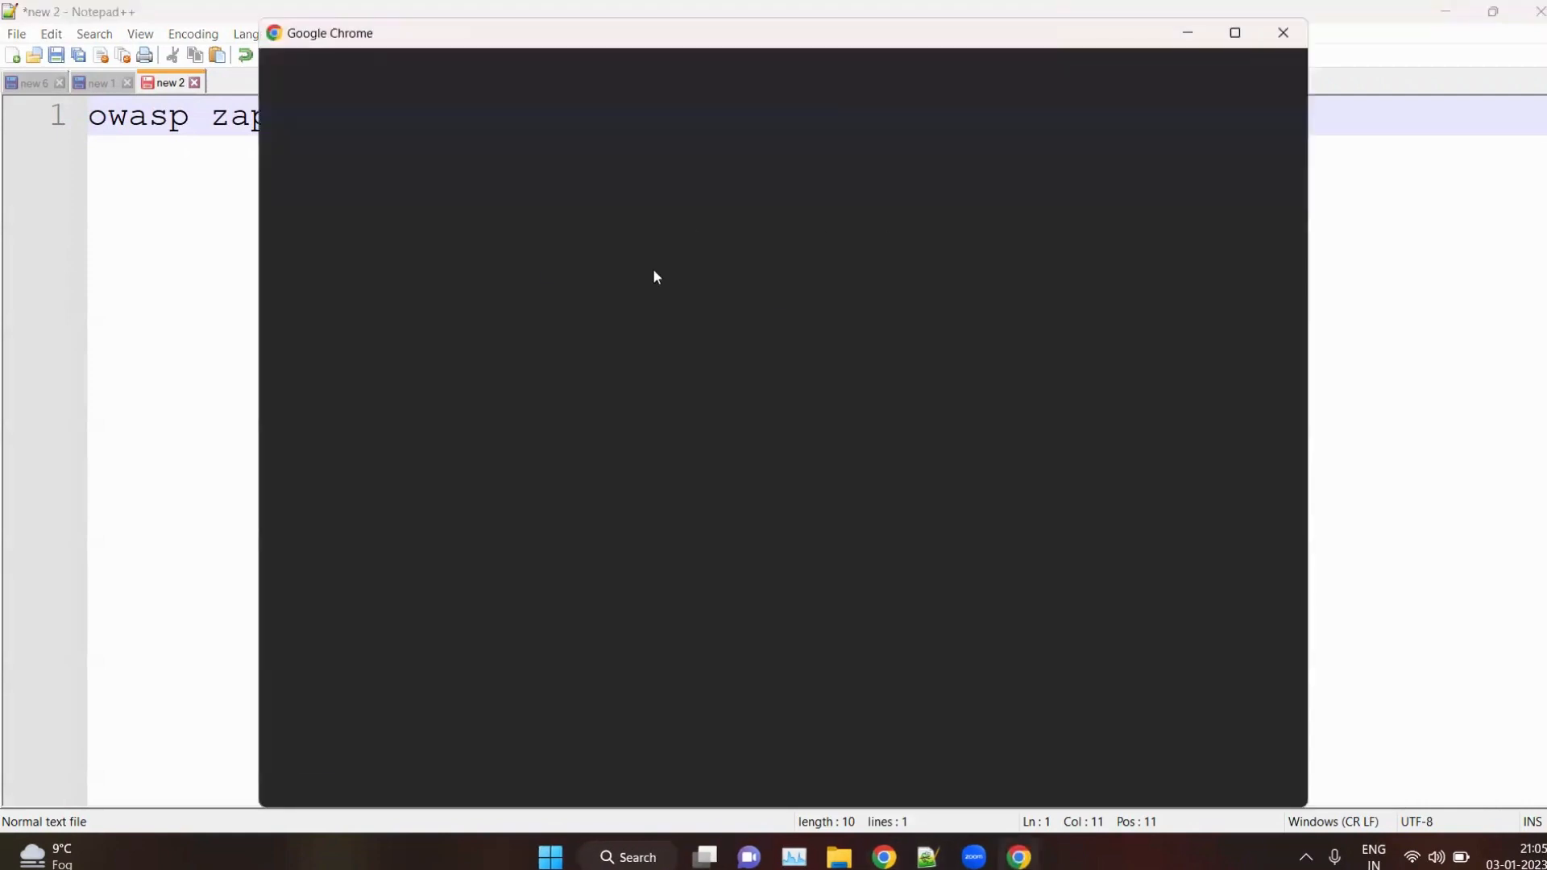
left_click(846, 497)
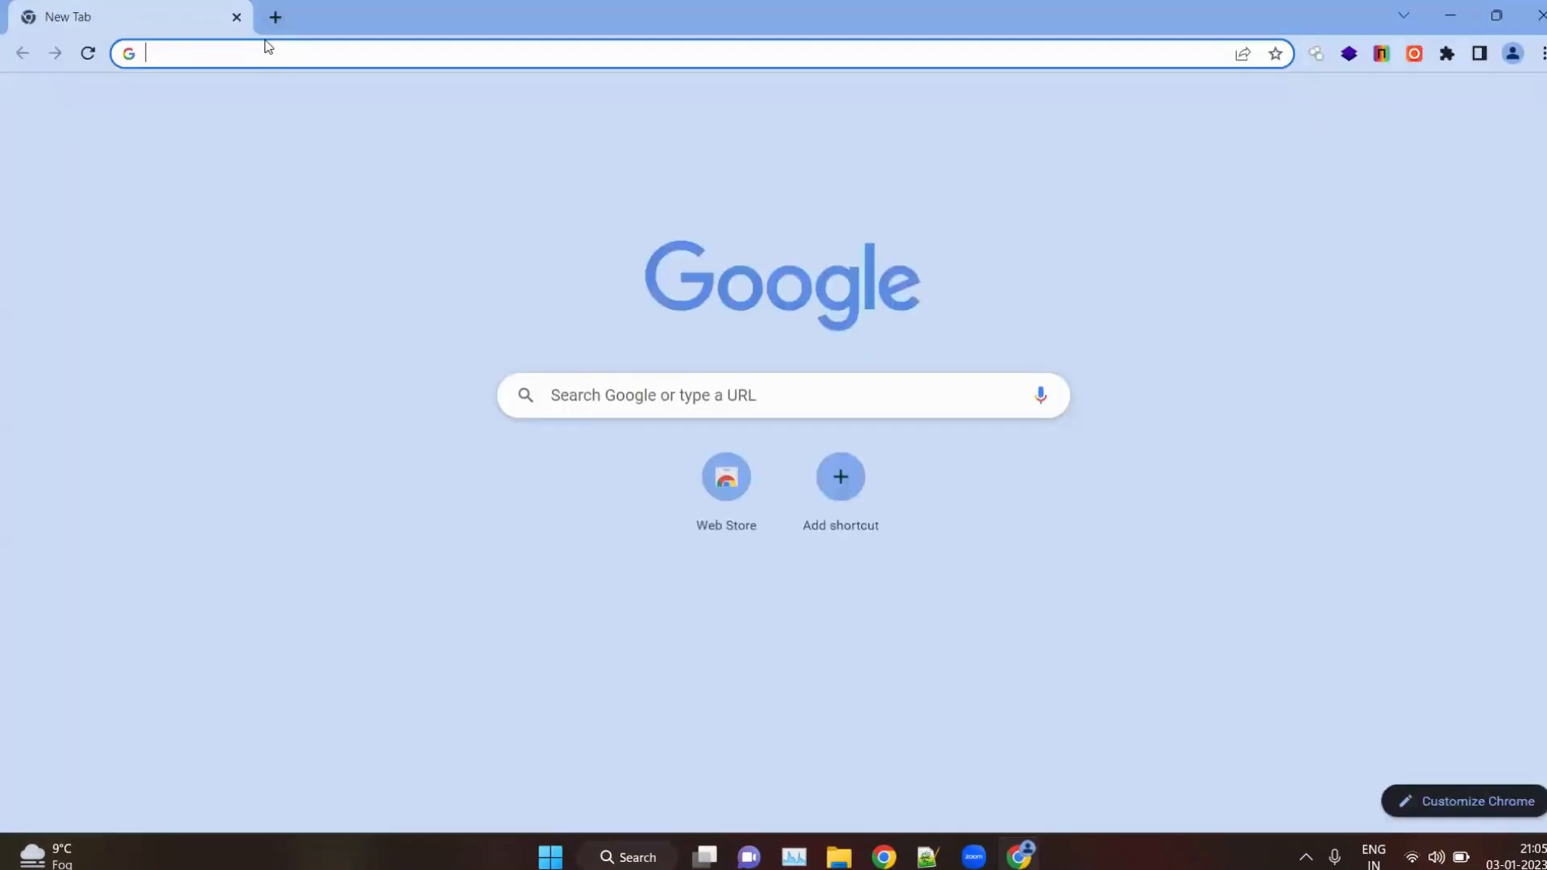
type("owasp zap")
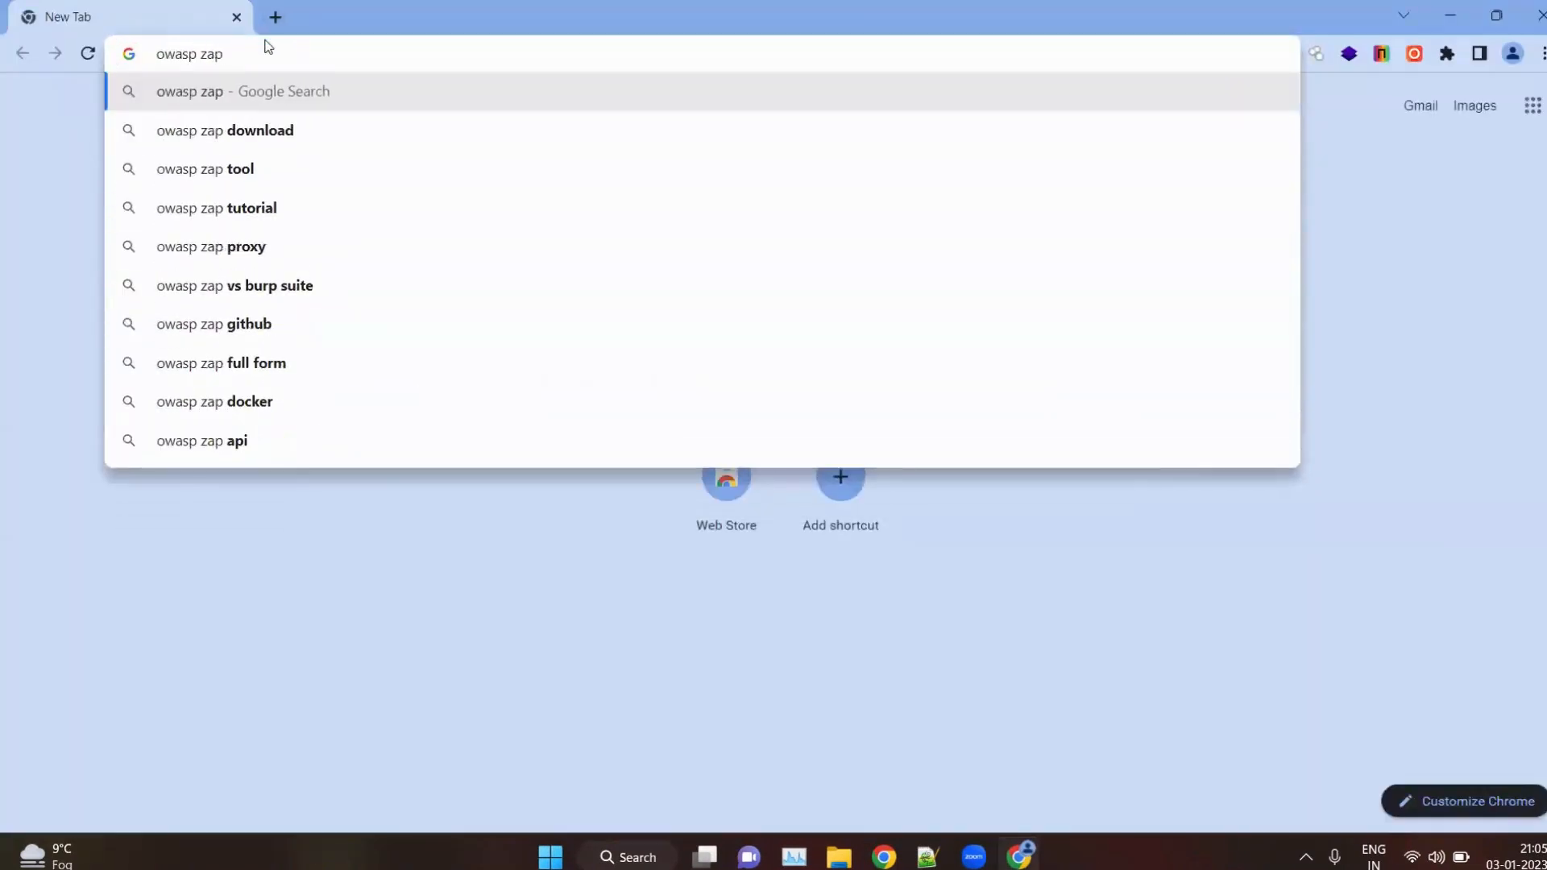
key("Down")
key("Return")
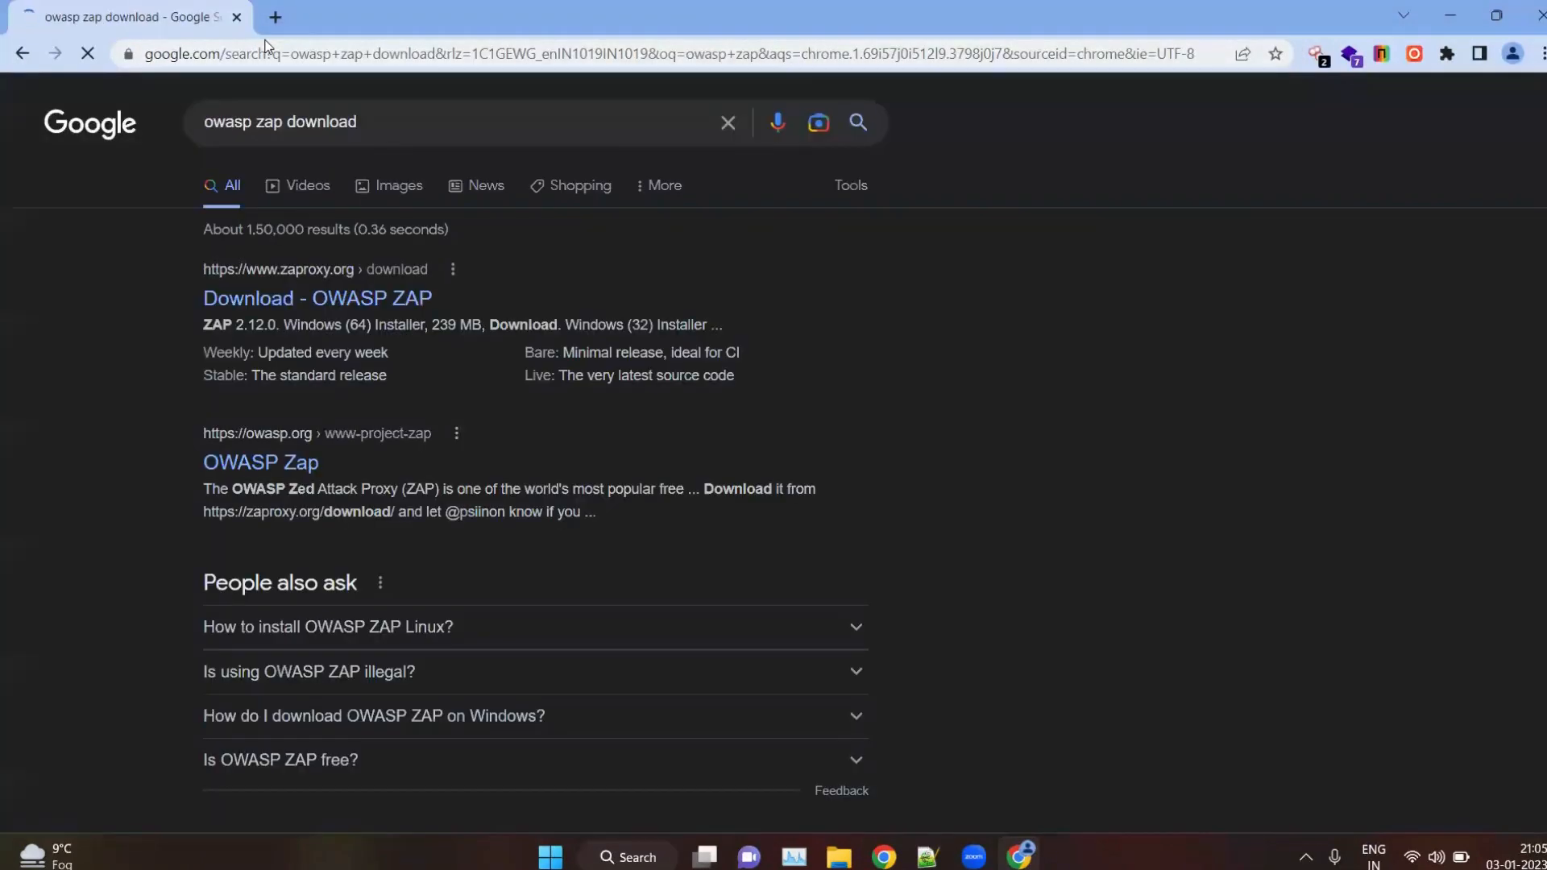
Open the zaproxy.org download page from the search results and review the available ZAP 2.12.0 installers
scroll(307, 278, "up", 3)
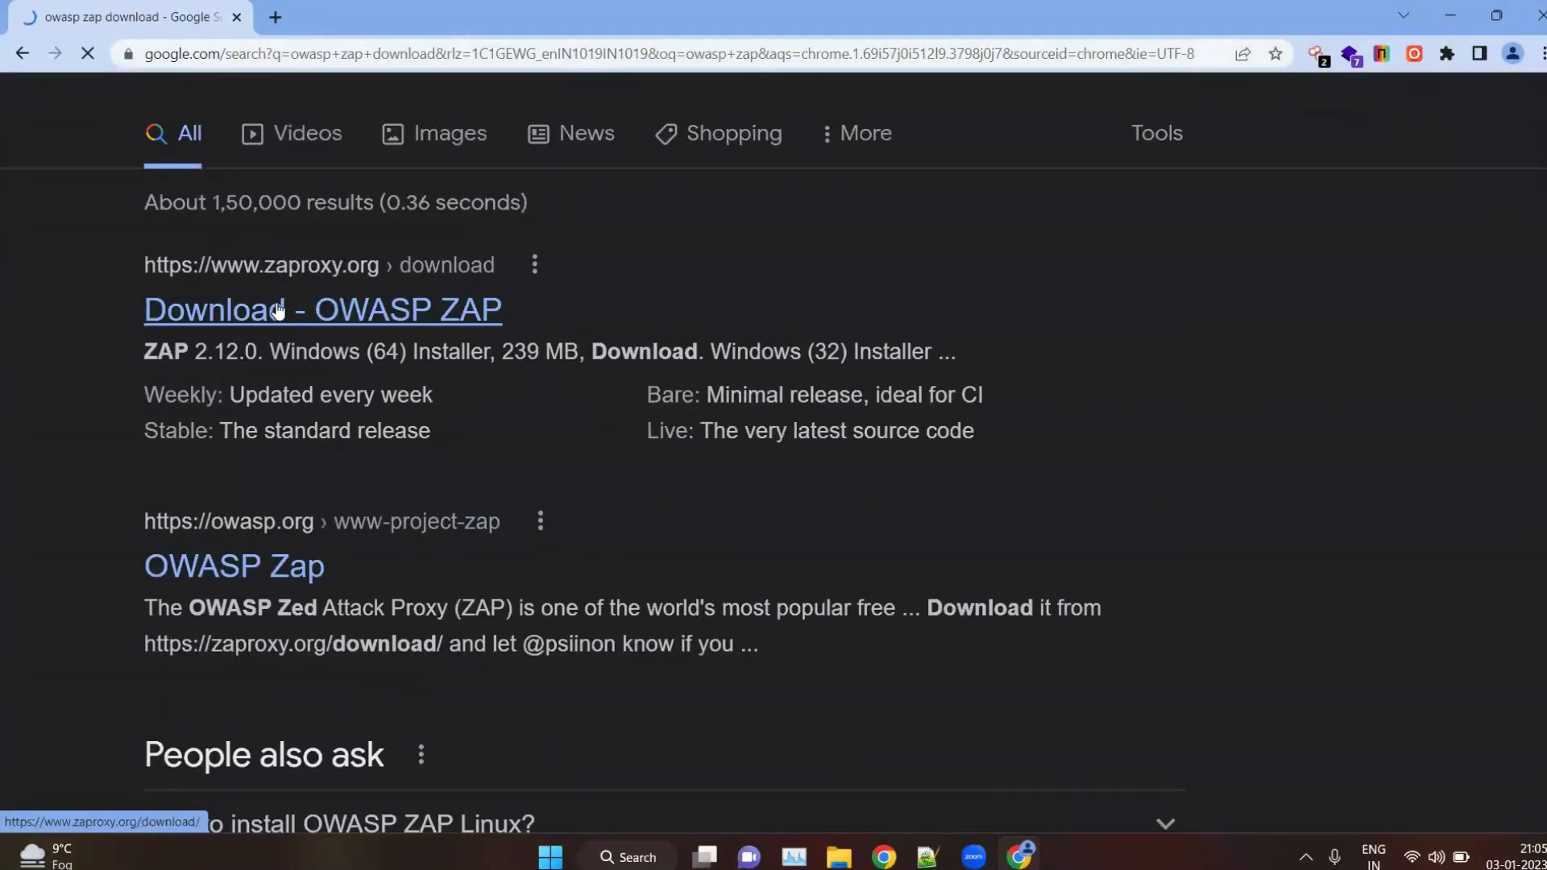
left_click(278, 308)
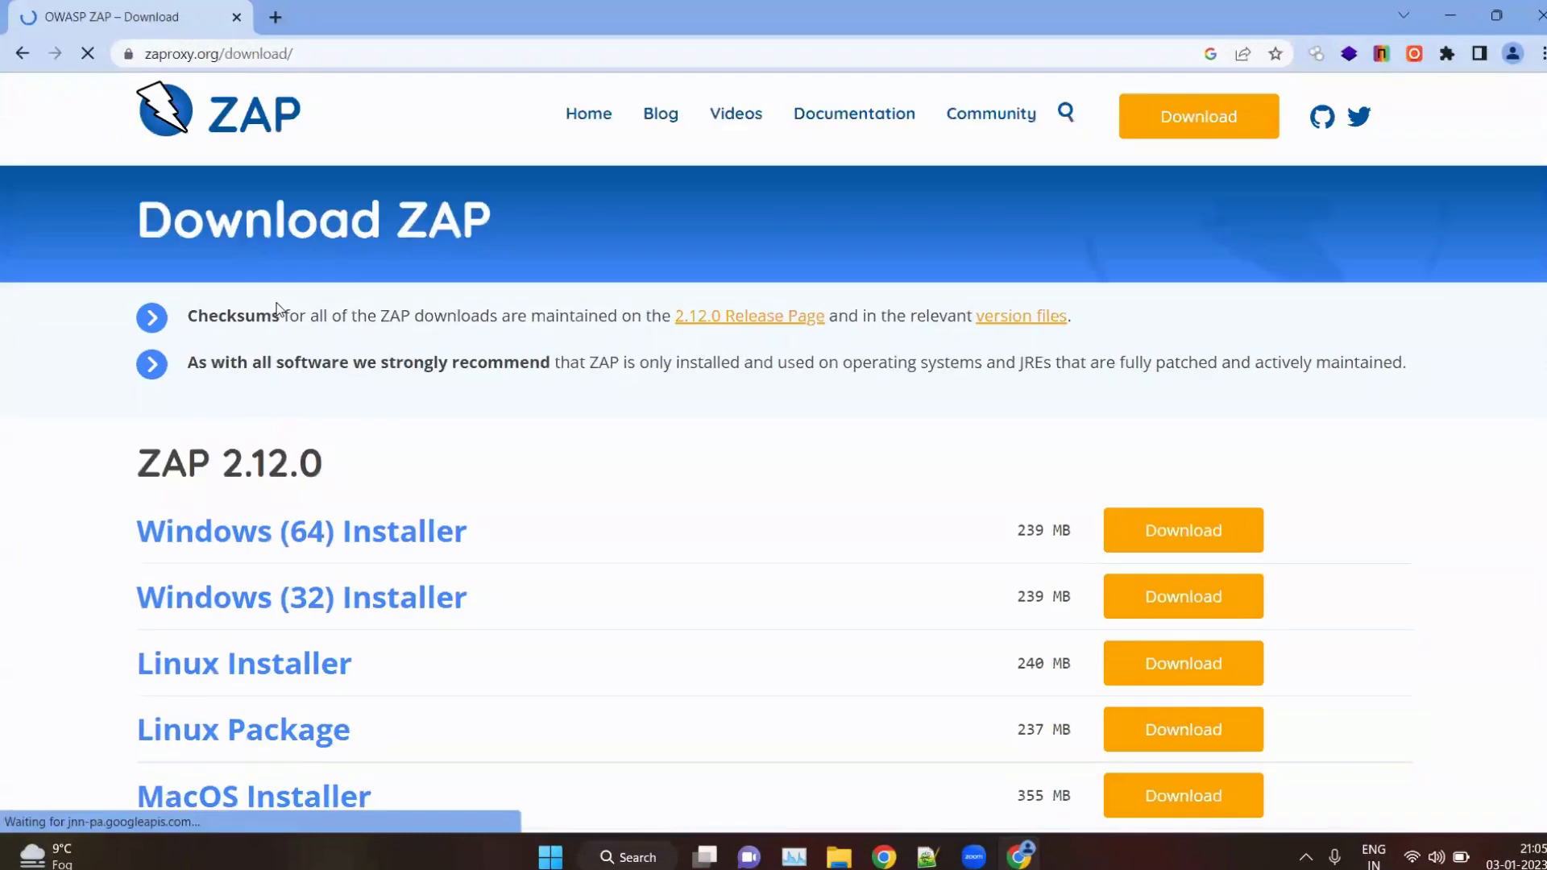
scroll(534, 509, "down", 3)
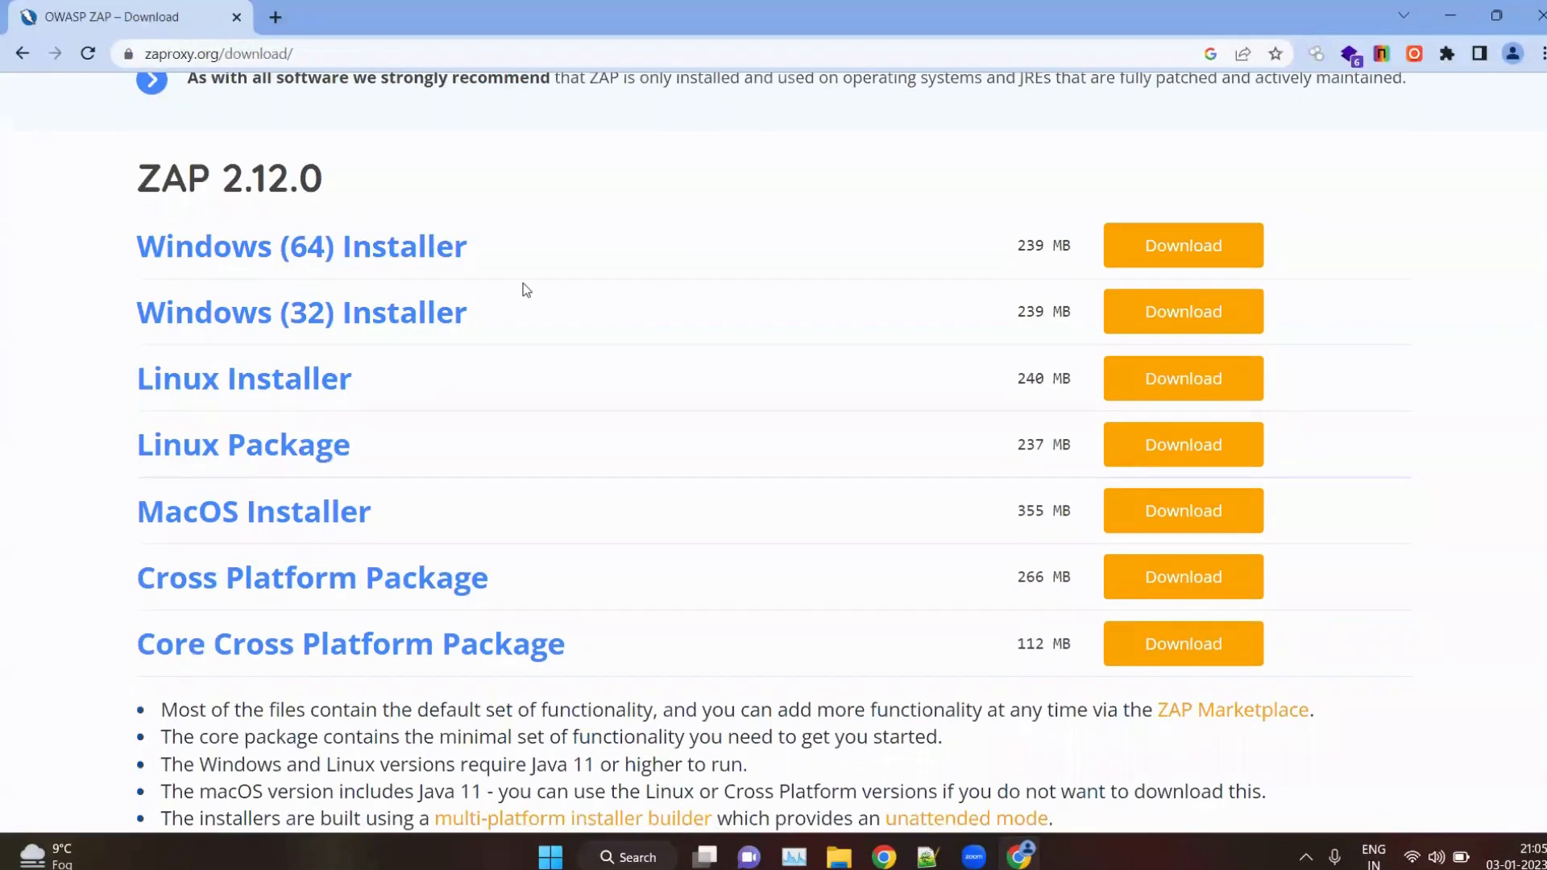
scroll(524, 290, "up", 1)
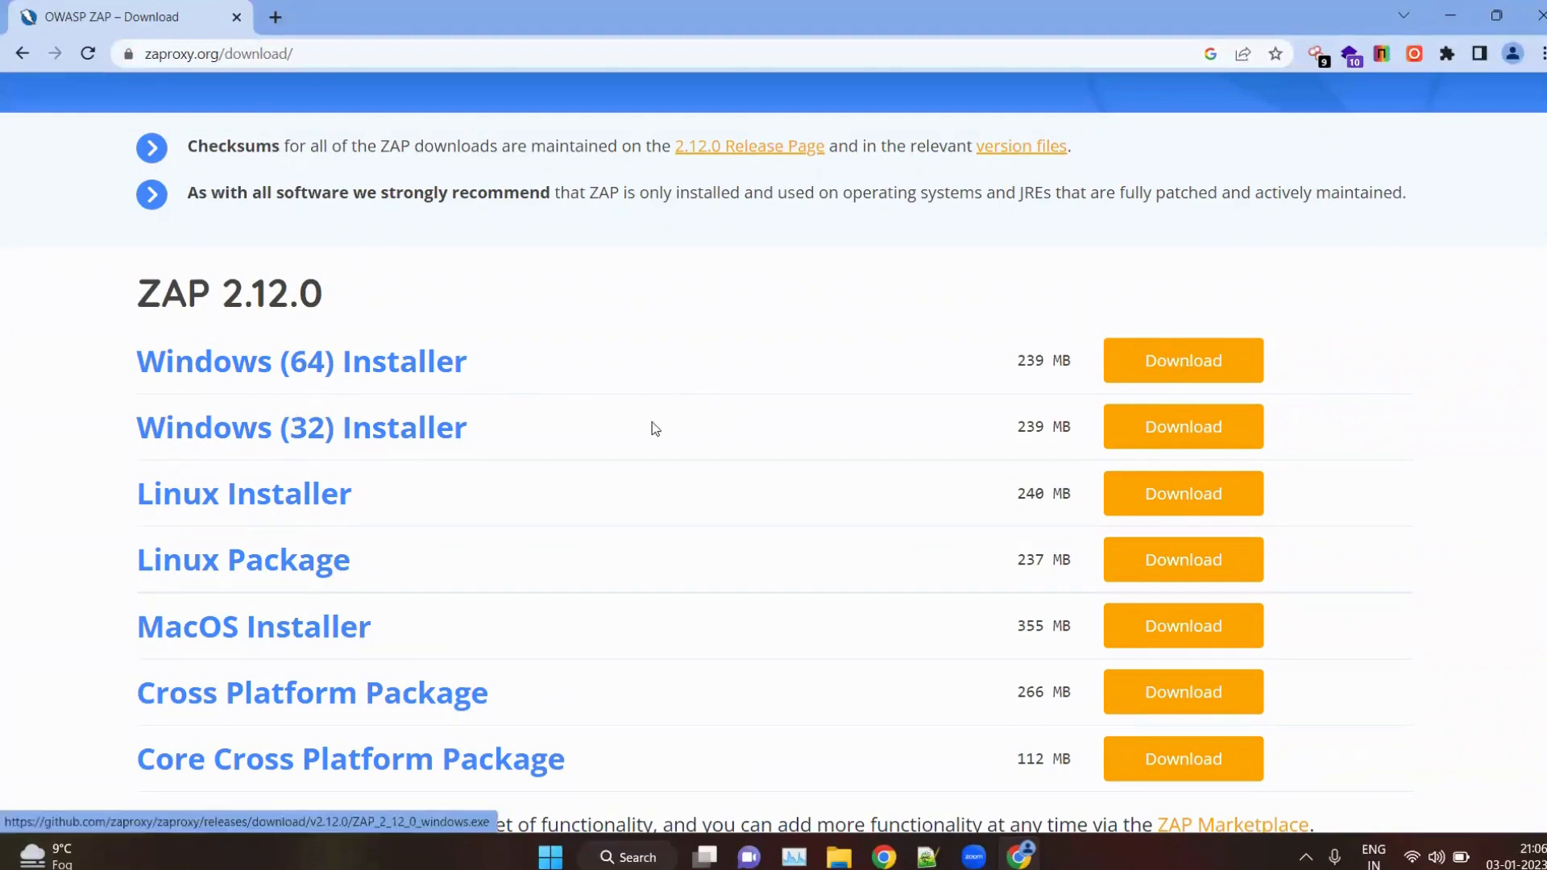
Minimize the browser and the note, and launch OWASP ZAP 2.11.1 from the desktop
left_click(1450, 15)
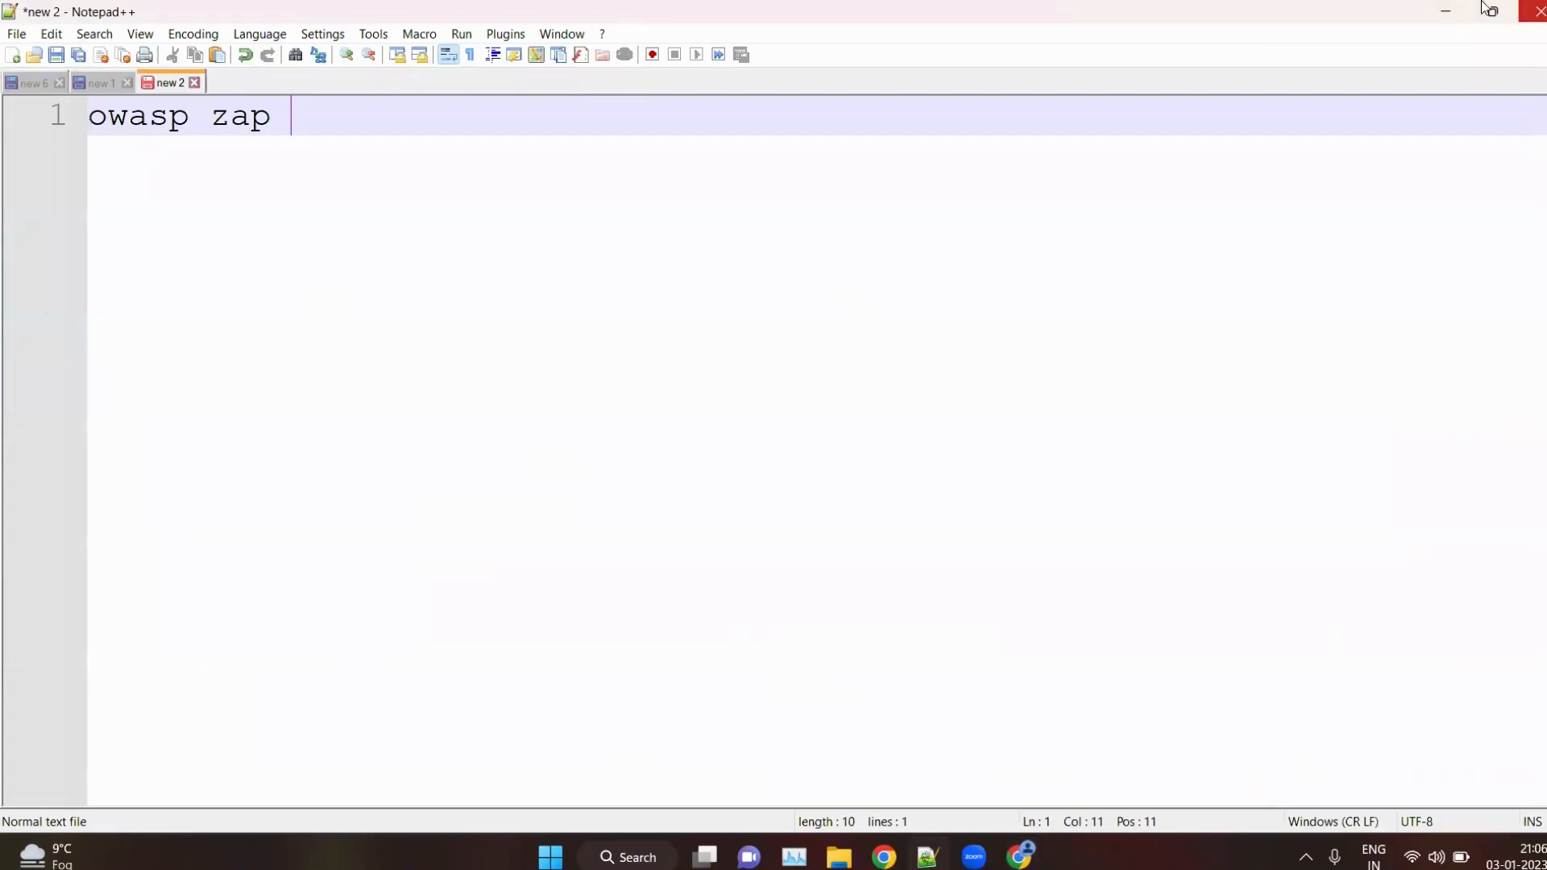
left_click(1446, 11)
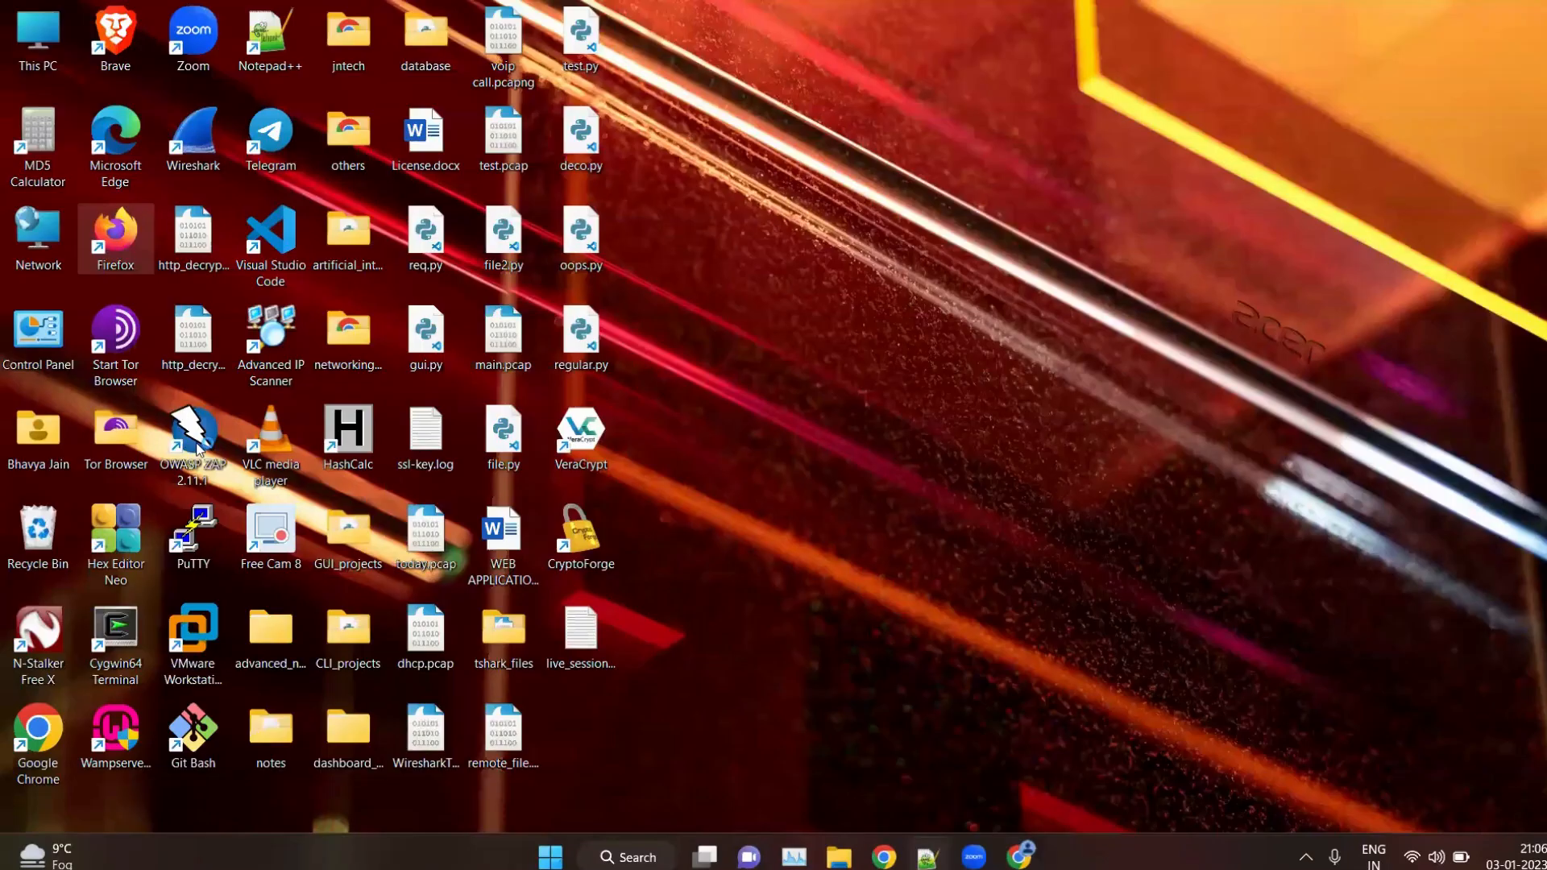
left_click(196, 447)
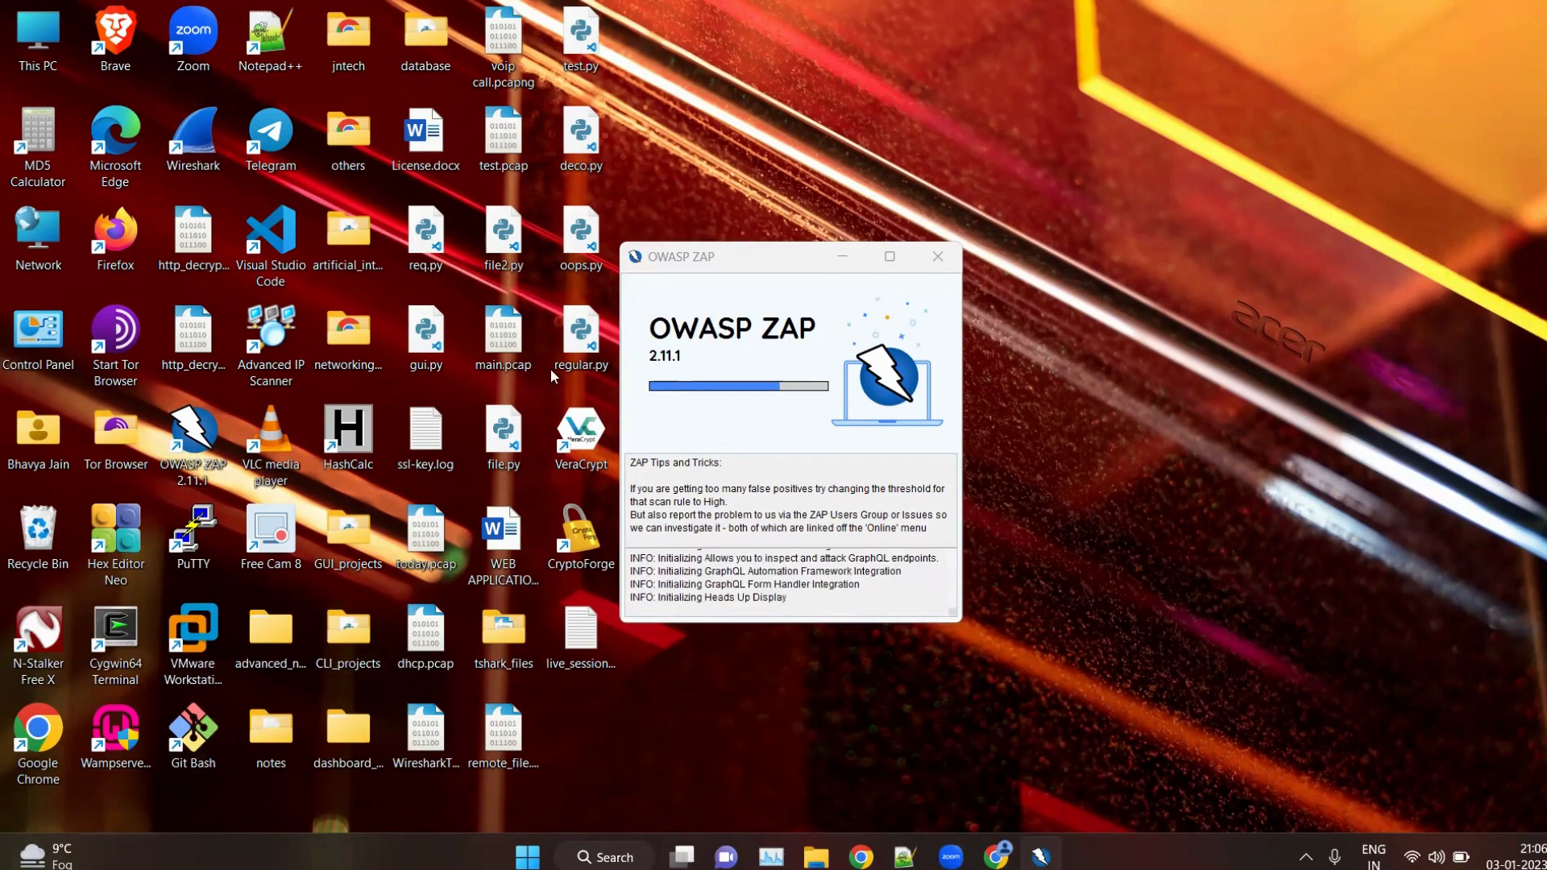
Launch Firefox, search its settings for "proxy" and open the network connection settings
double_click(114, 251)
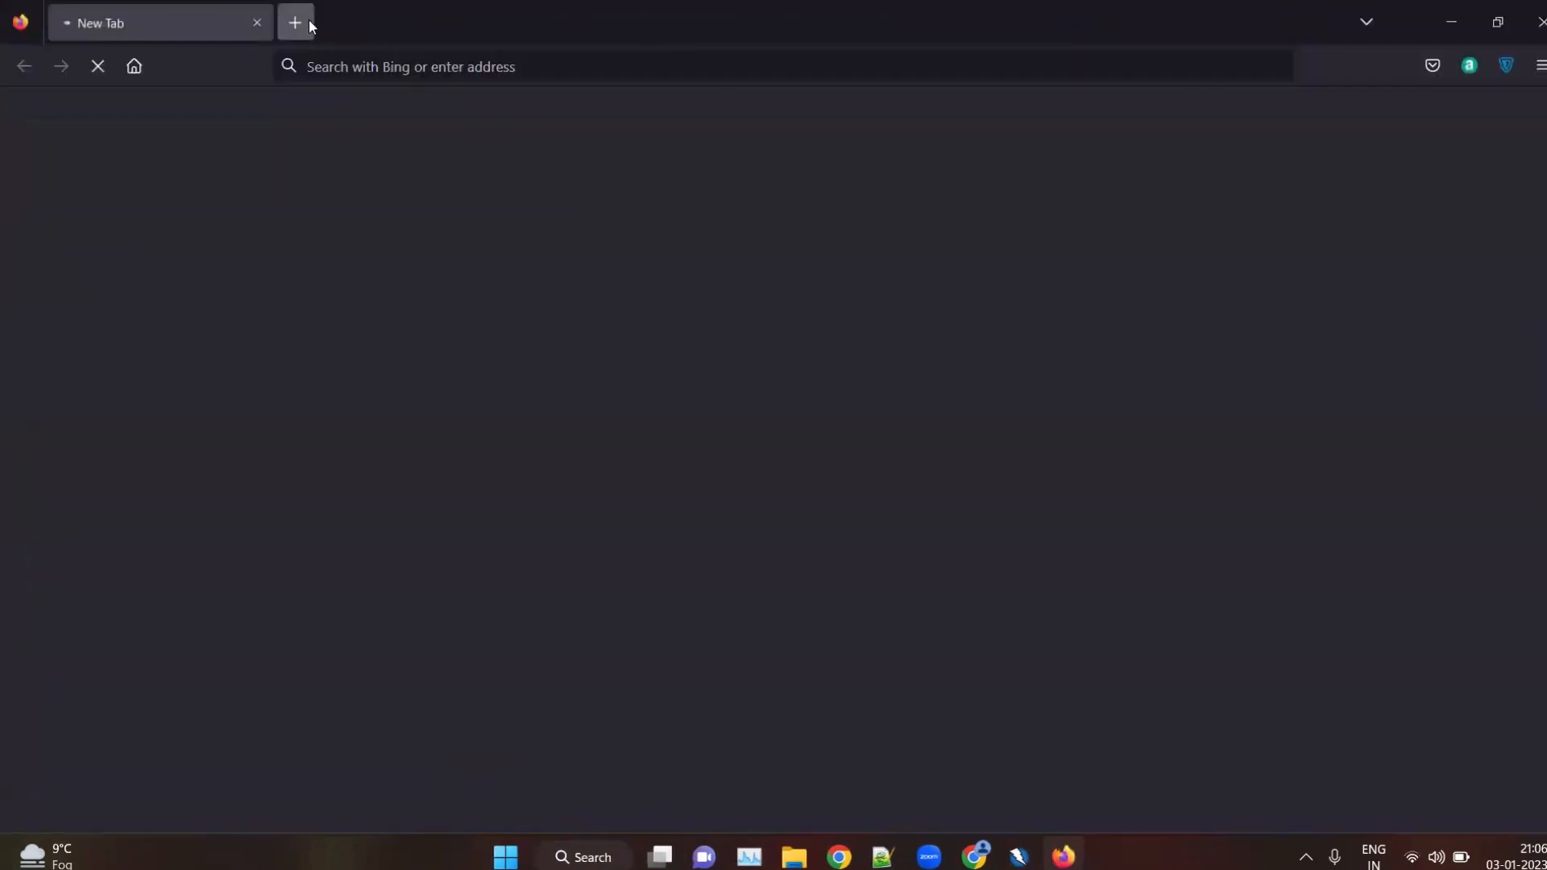
left_click(306, 21)
left_click(259, 23)
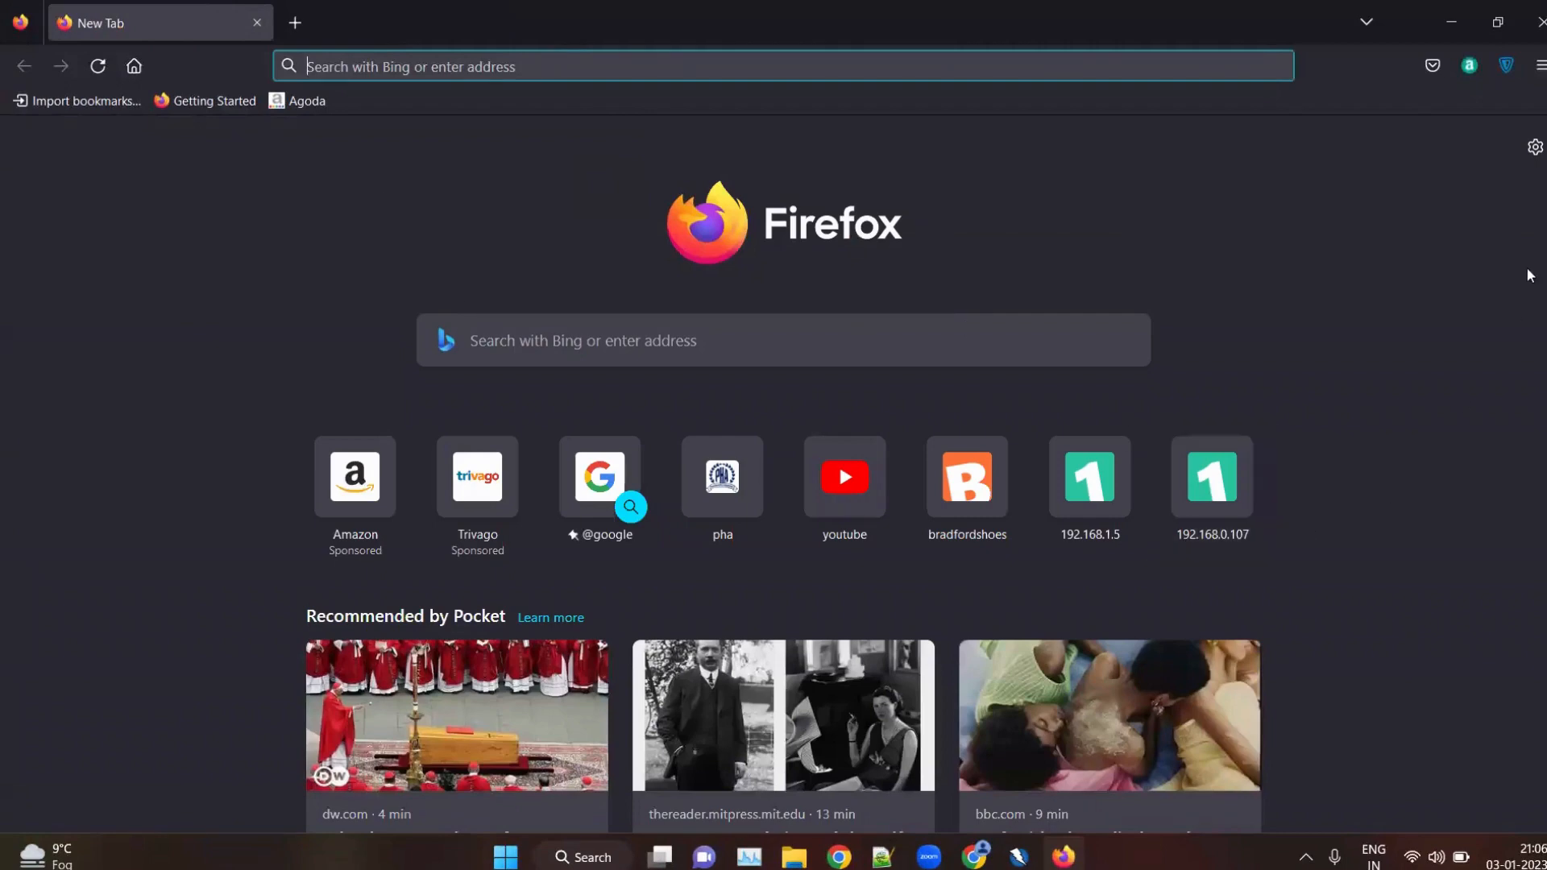
left_click(1535, 146)
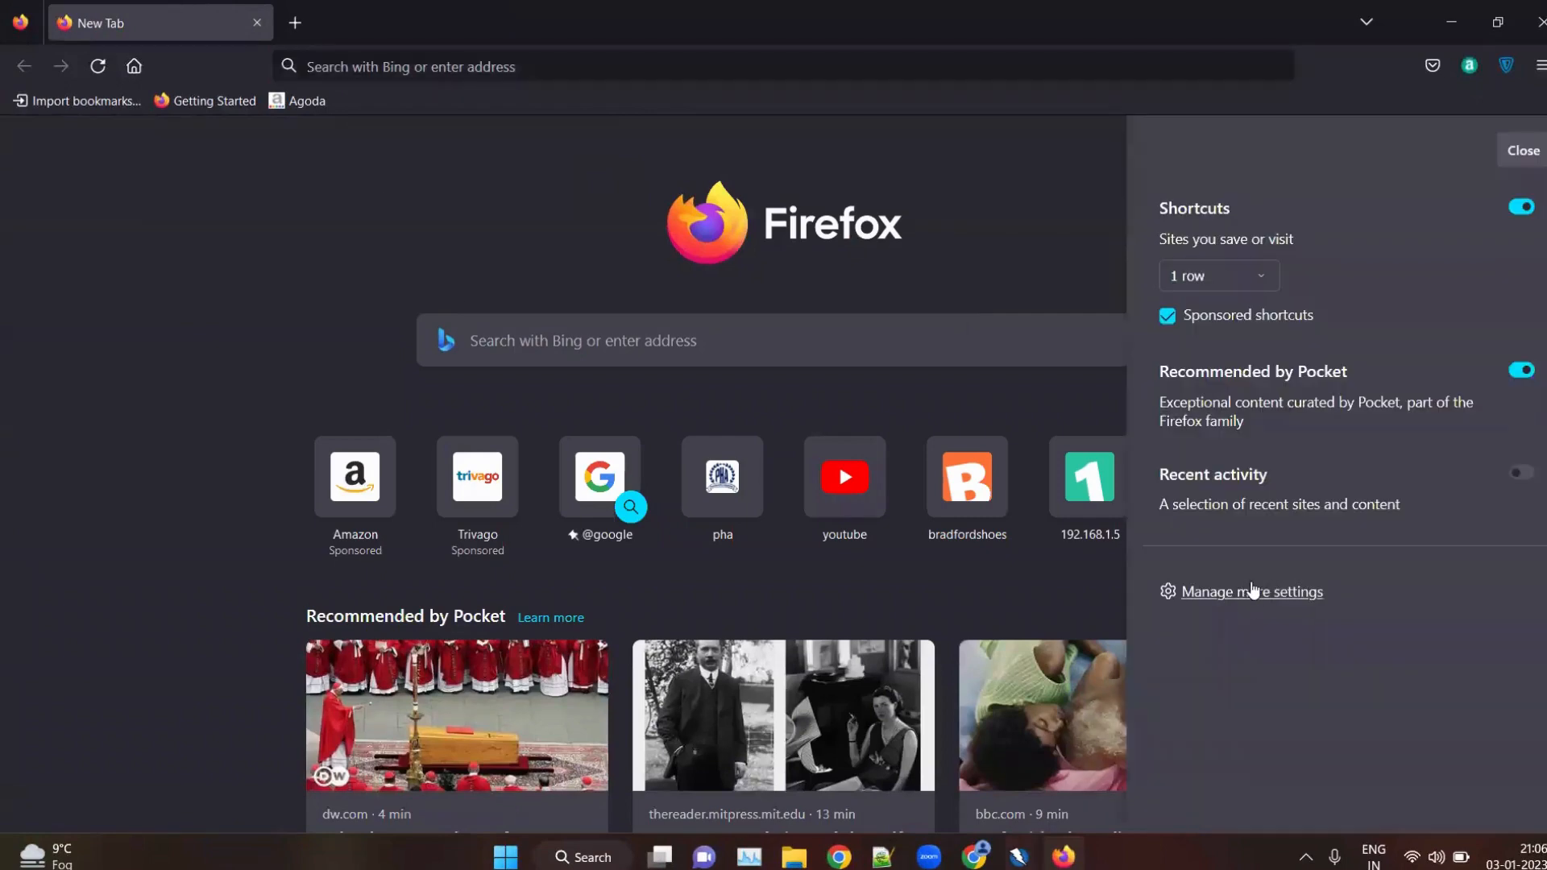
left_click(1253, 590)
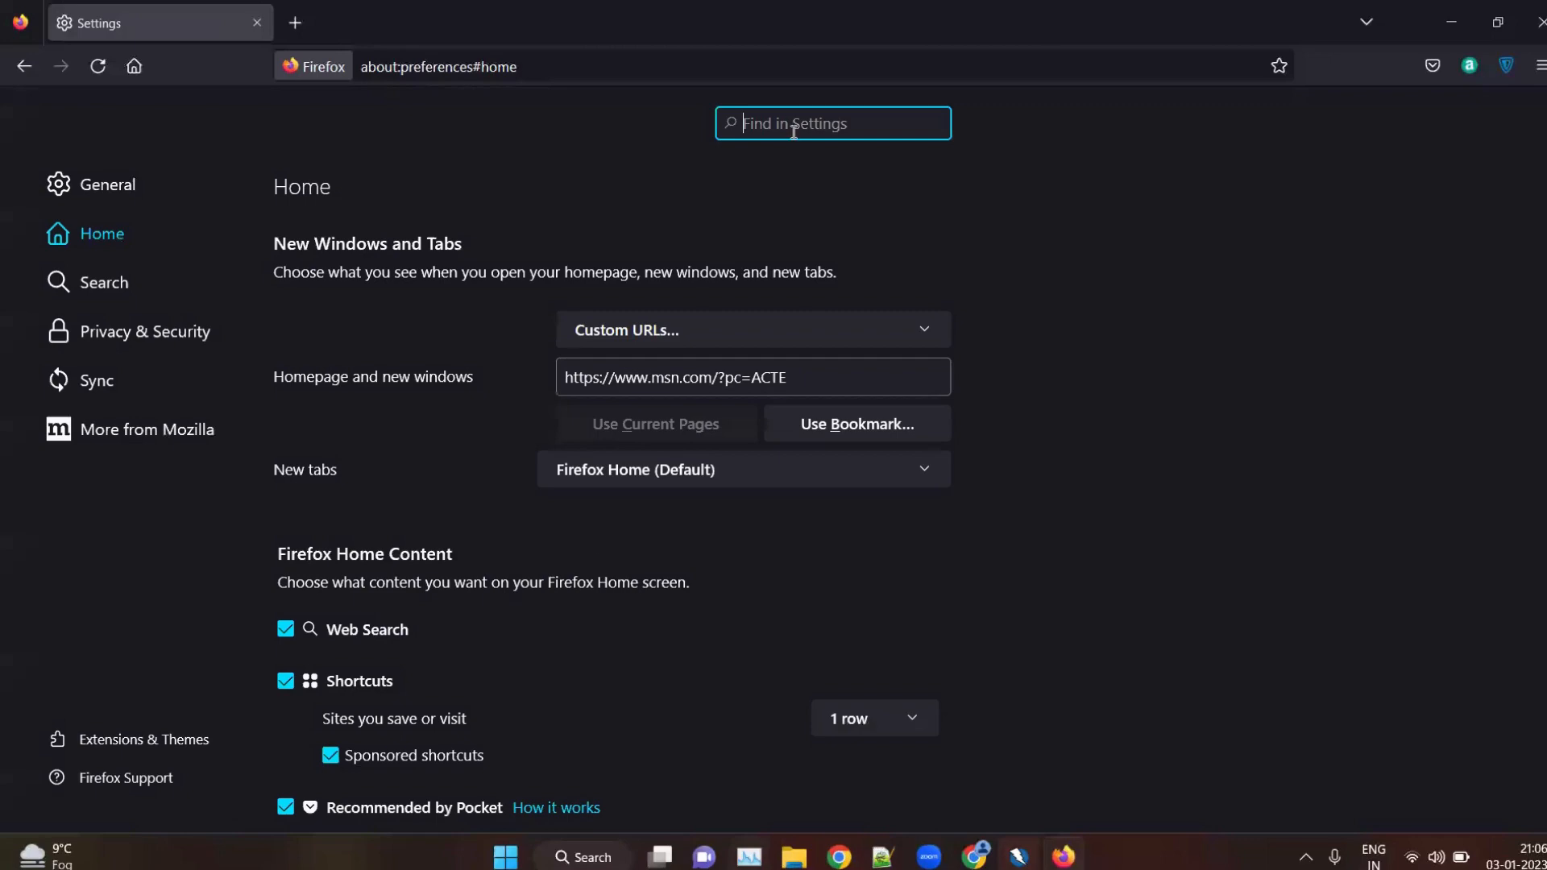
type("proxy")
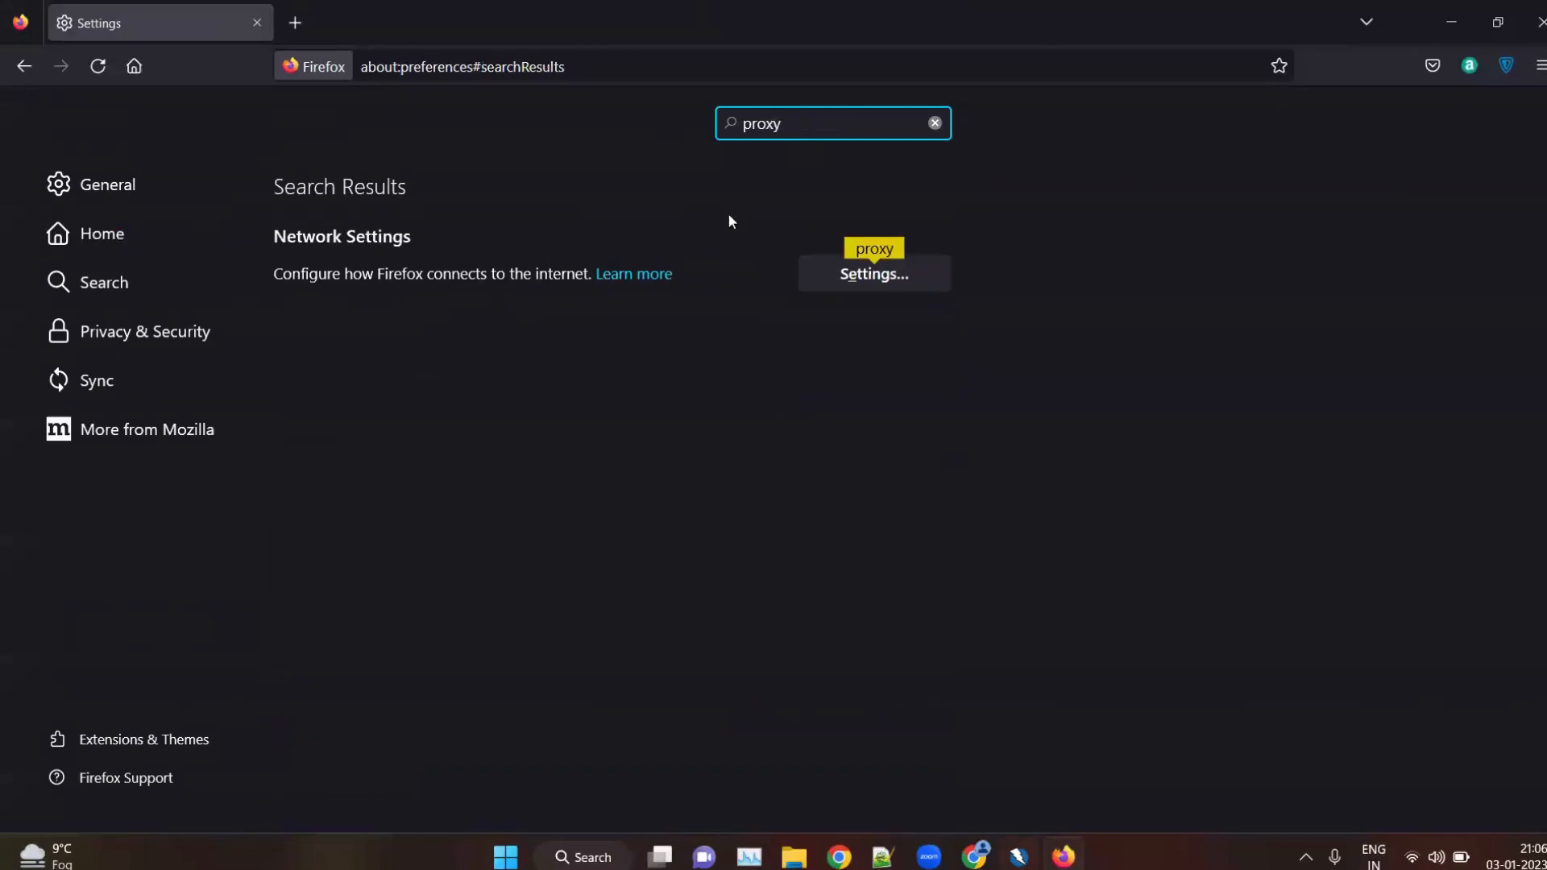
left_click(872, 274)
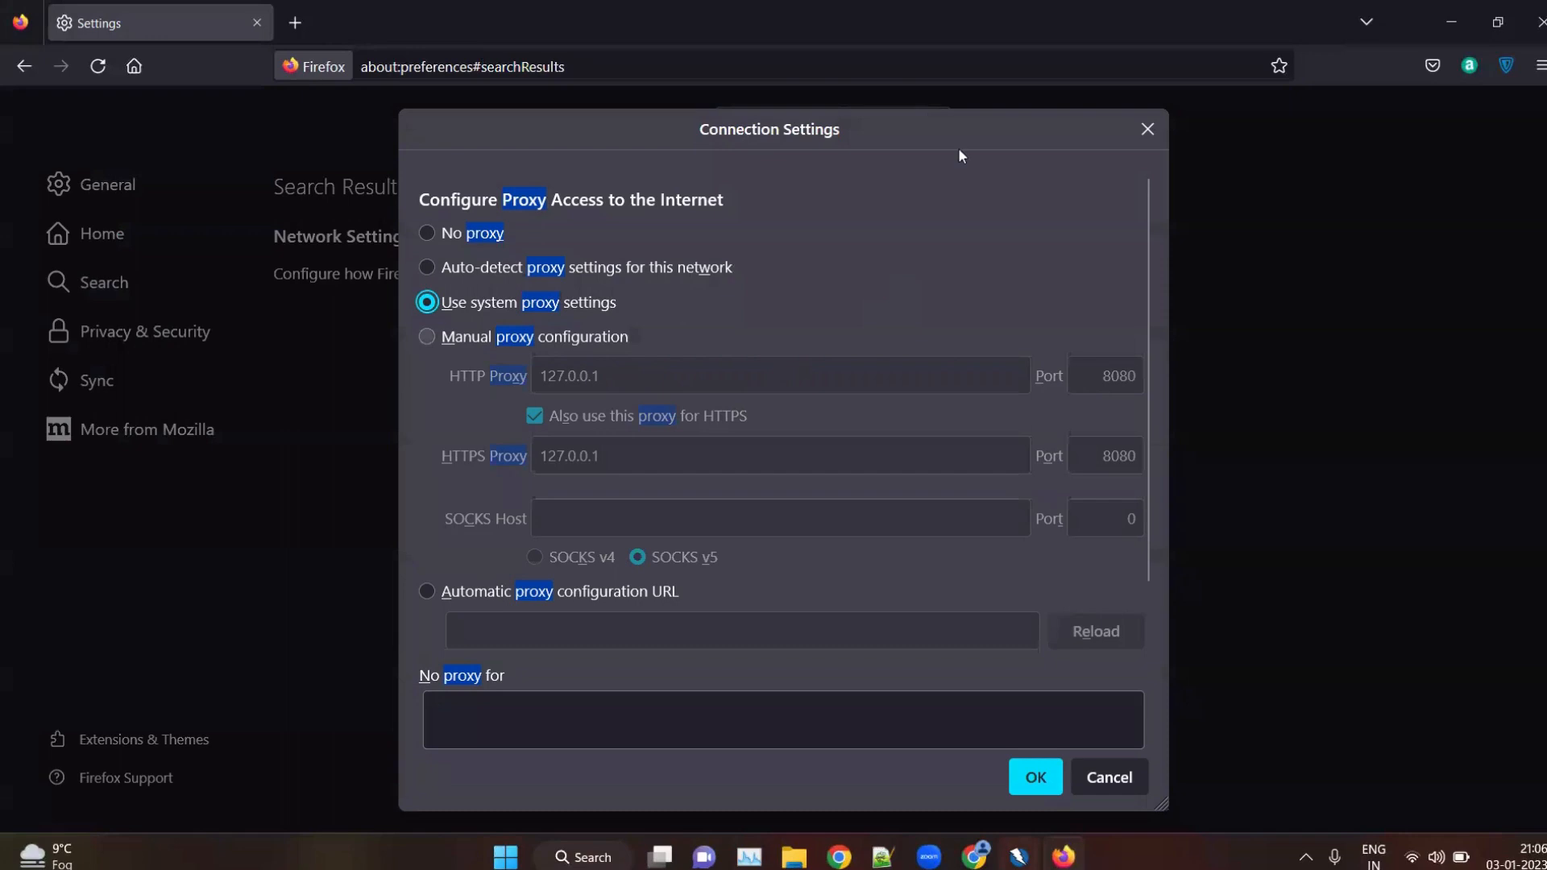
Apply the manual proxy configuration with HTTP proxy 127.0.0.1, port 8080, also used for HTTPS, and open a new tab
left_click(451, 337)
left_click(634, 371)
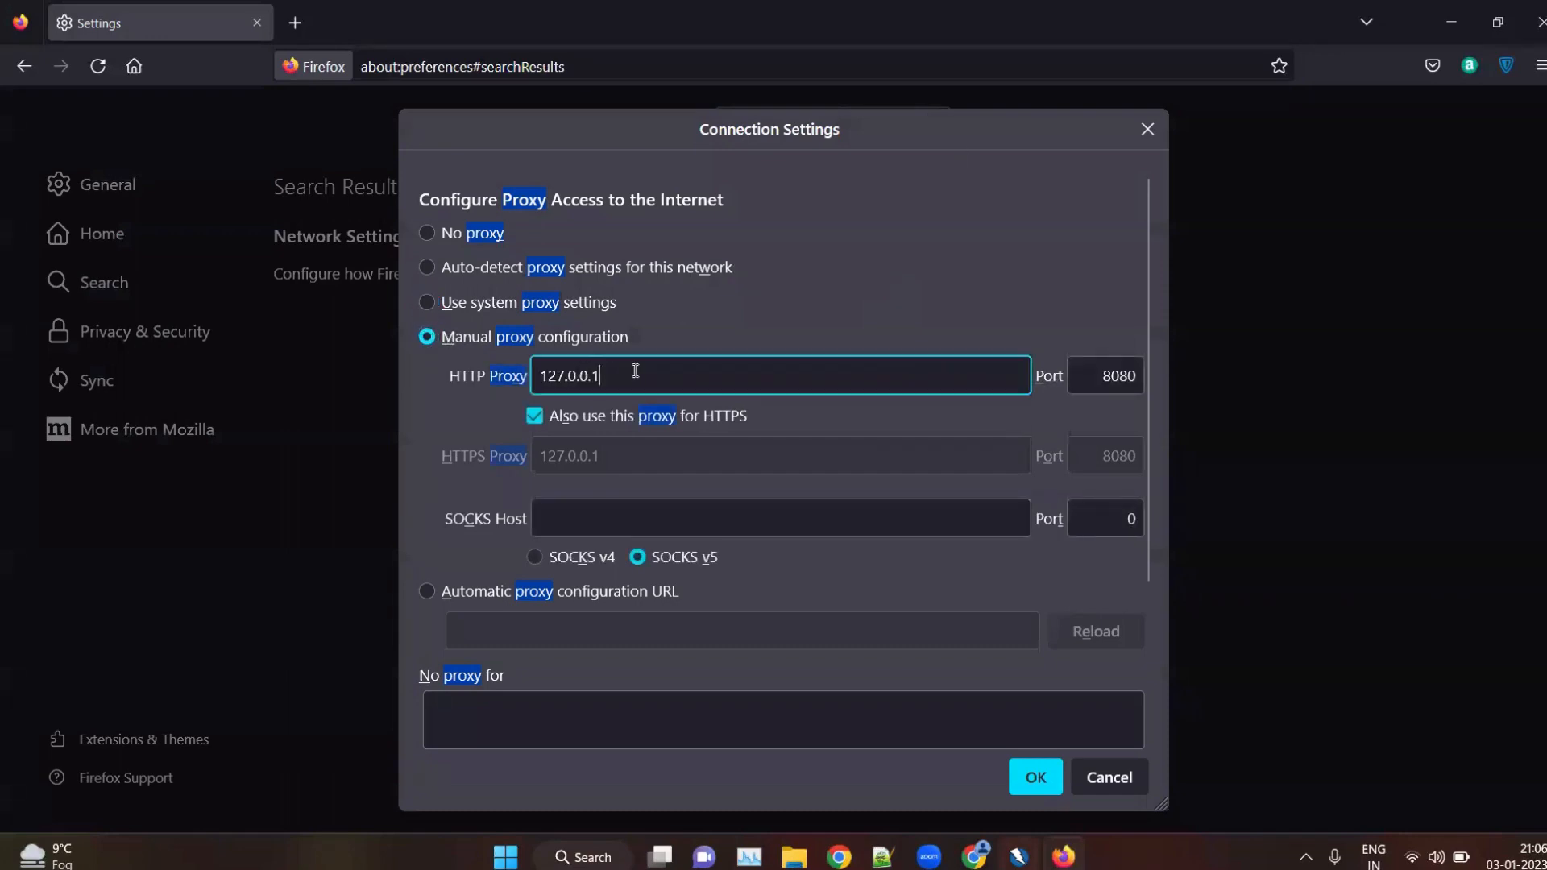
left_click_drag(635, 371, 527, 371)
left_click(648, 363)
left_click_drag(1096, 377, 1162, 373)
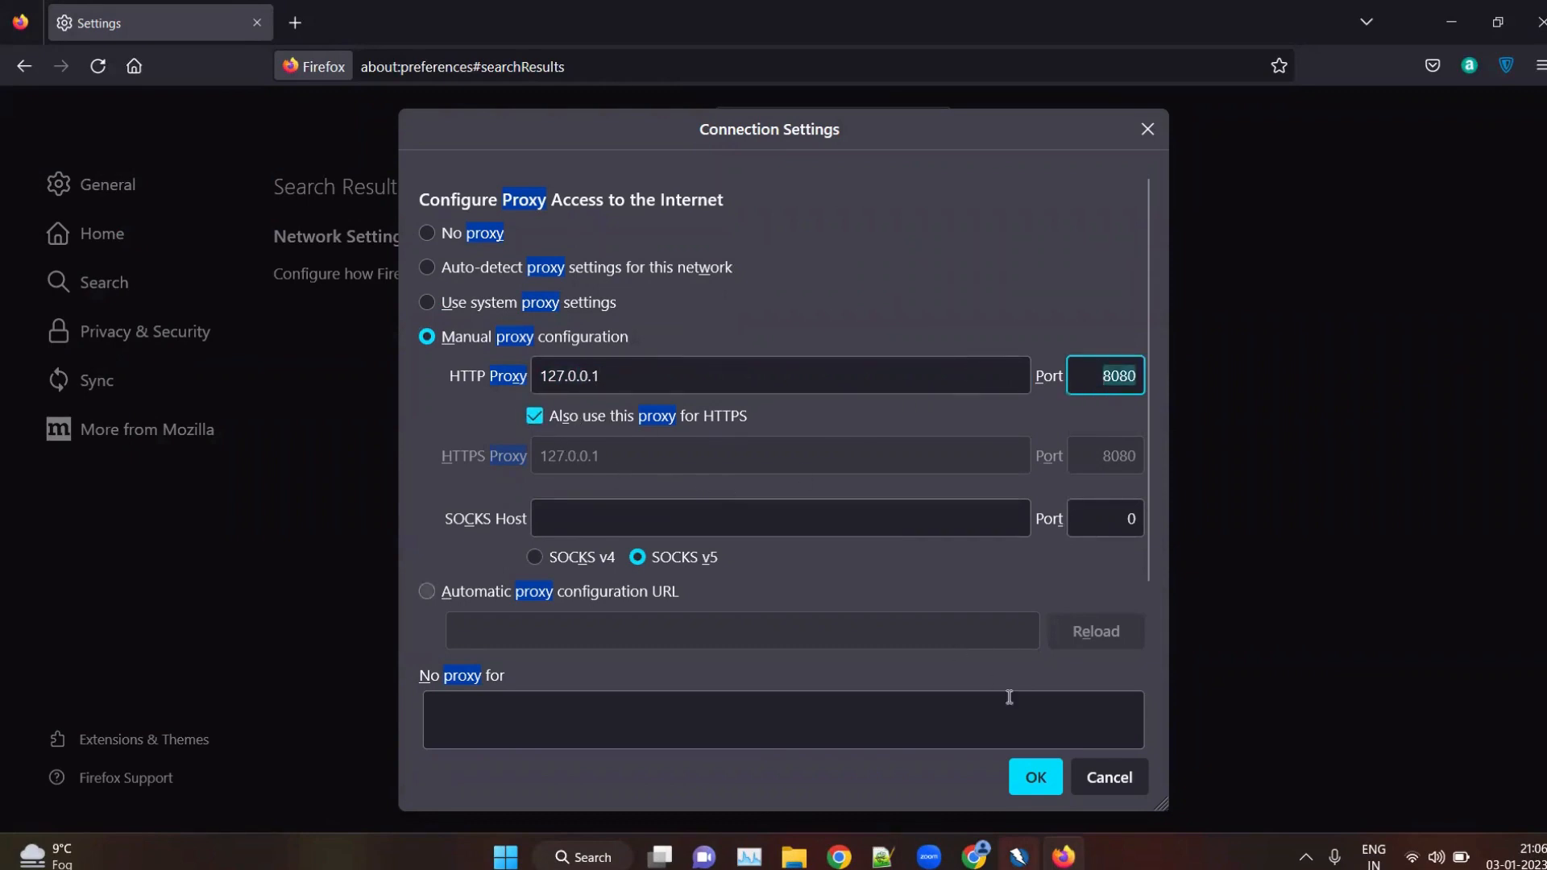
left_click(1035, 778)
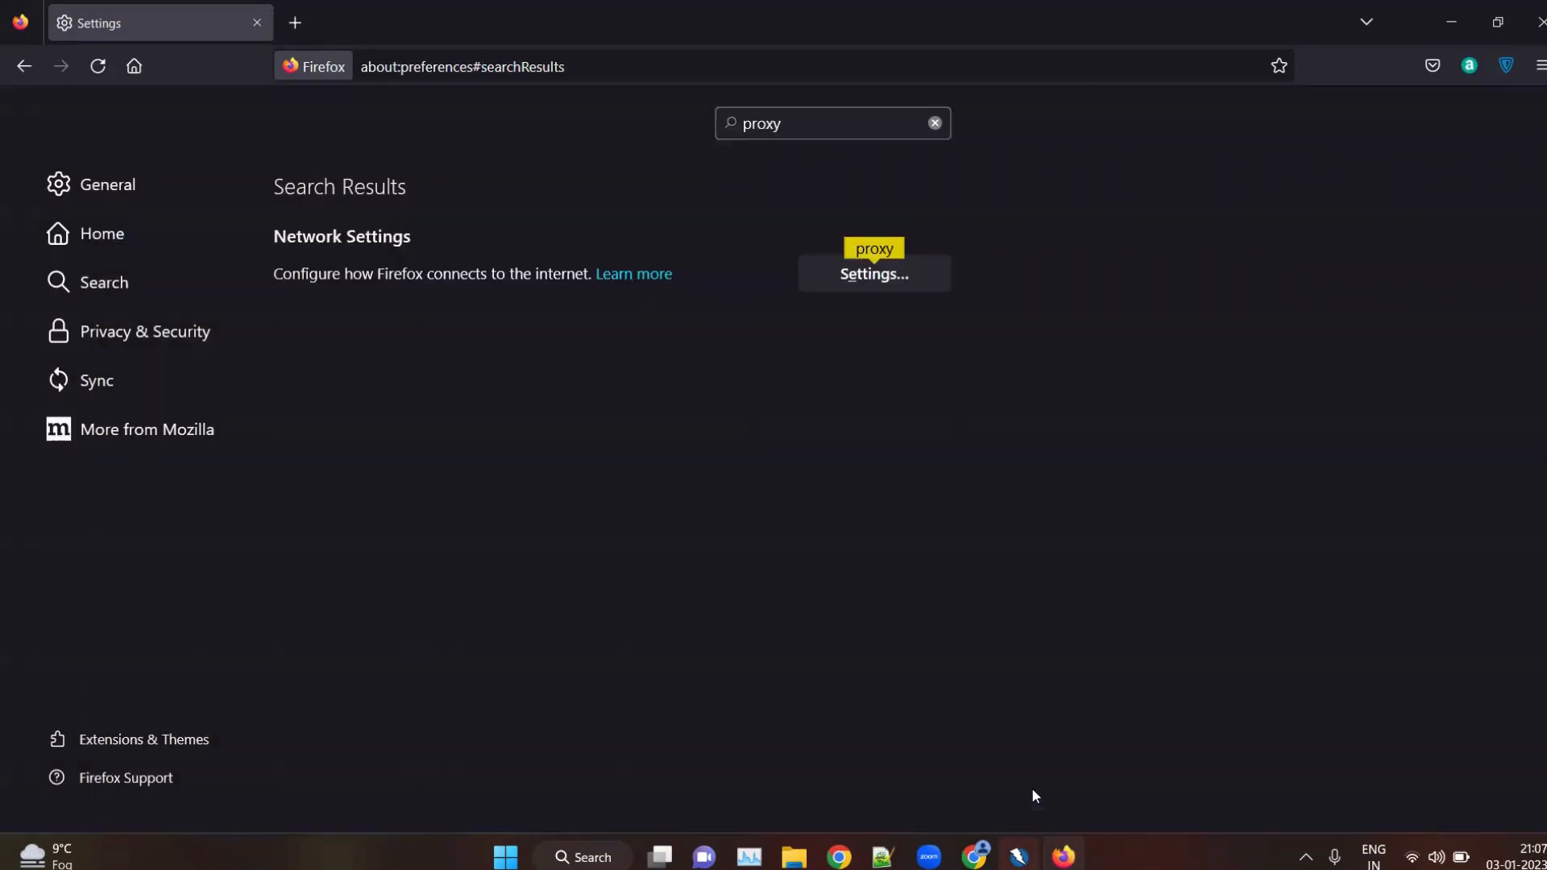
left_click(298, 22)
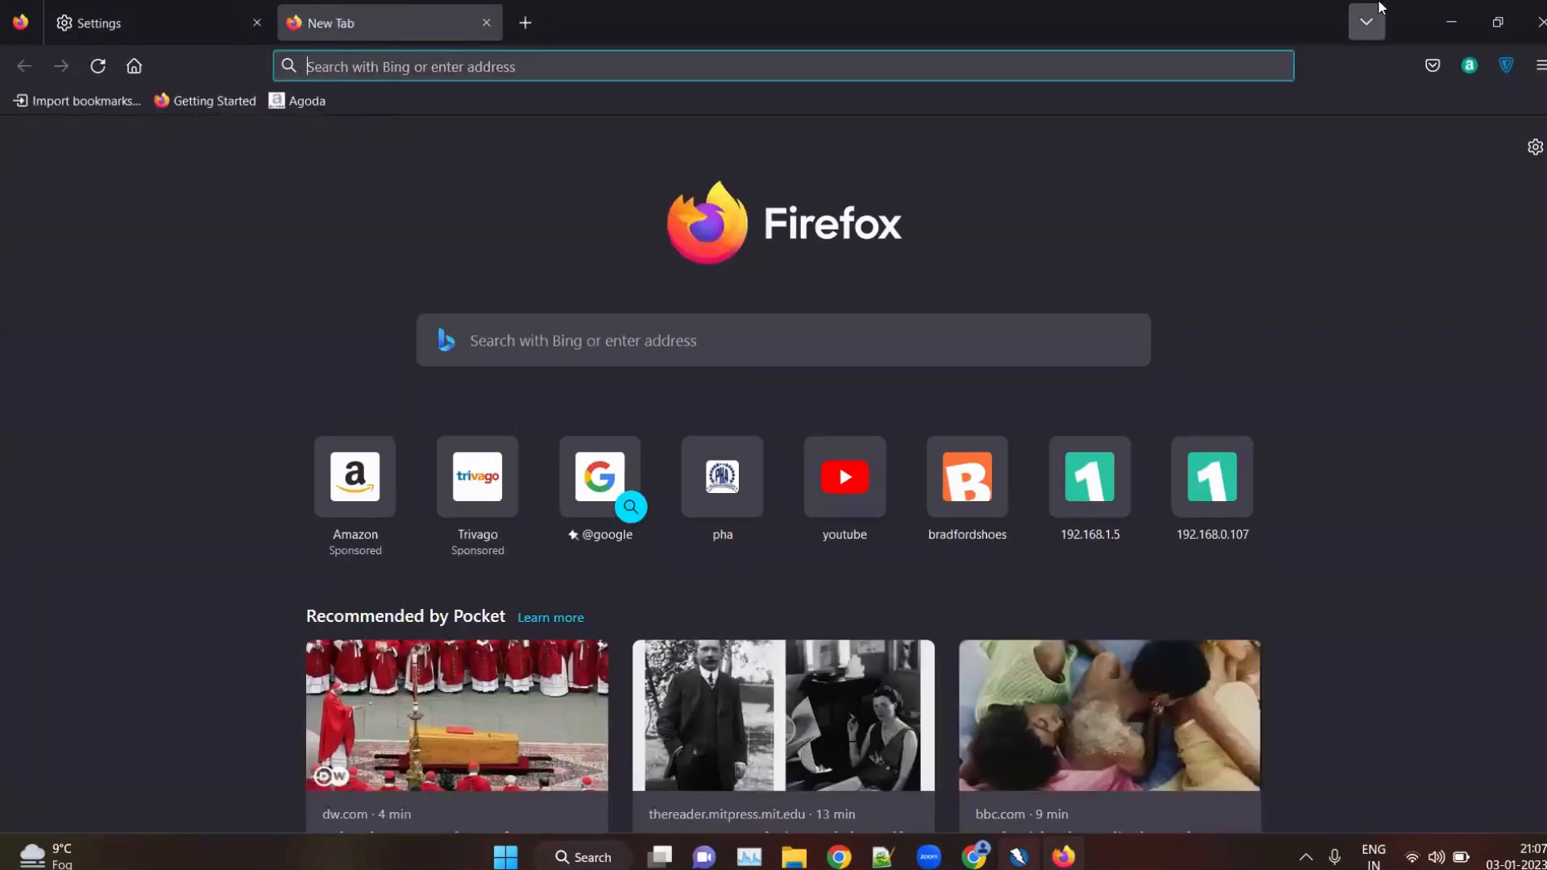
Switch to OWASP ZAP, start without persisting the session and decline the check for a new version
left_click(1451, 22)
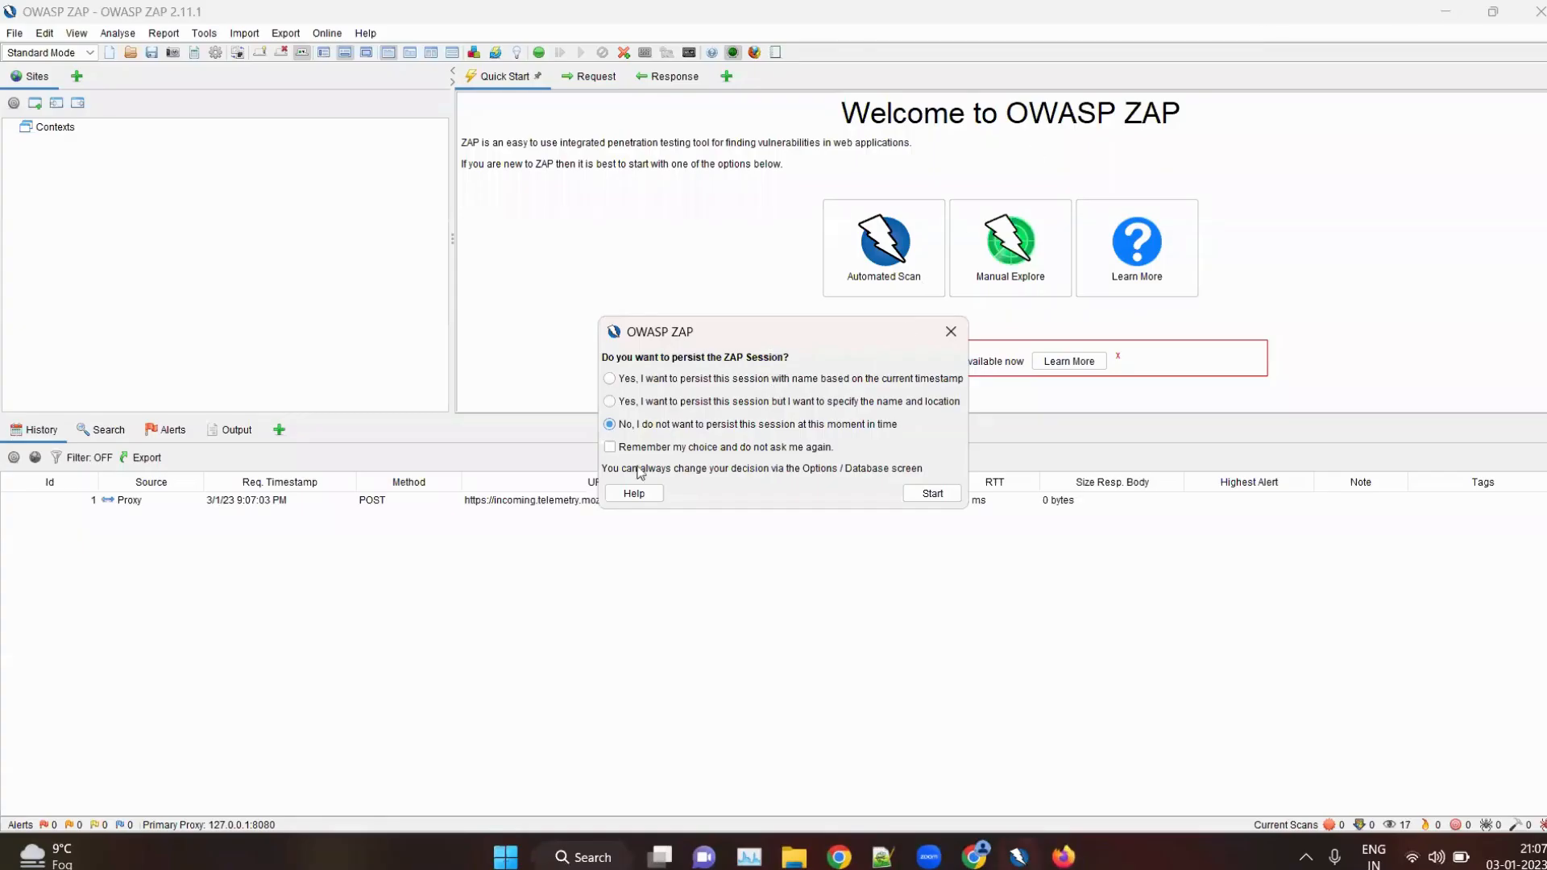
left_click(930, 494)
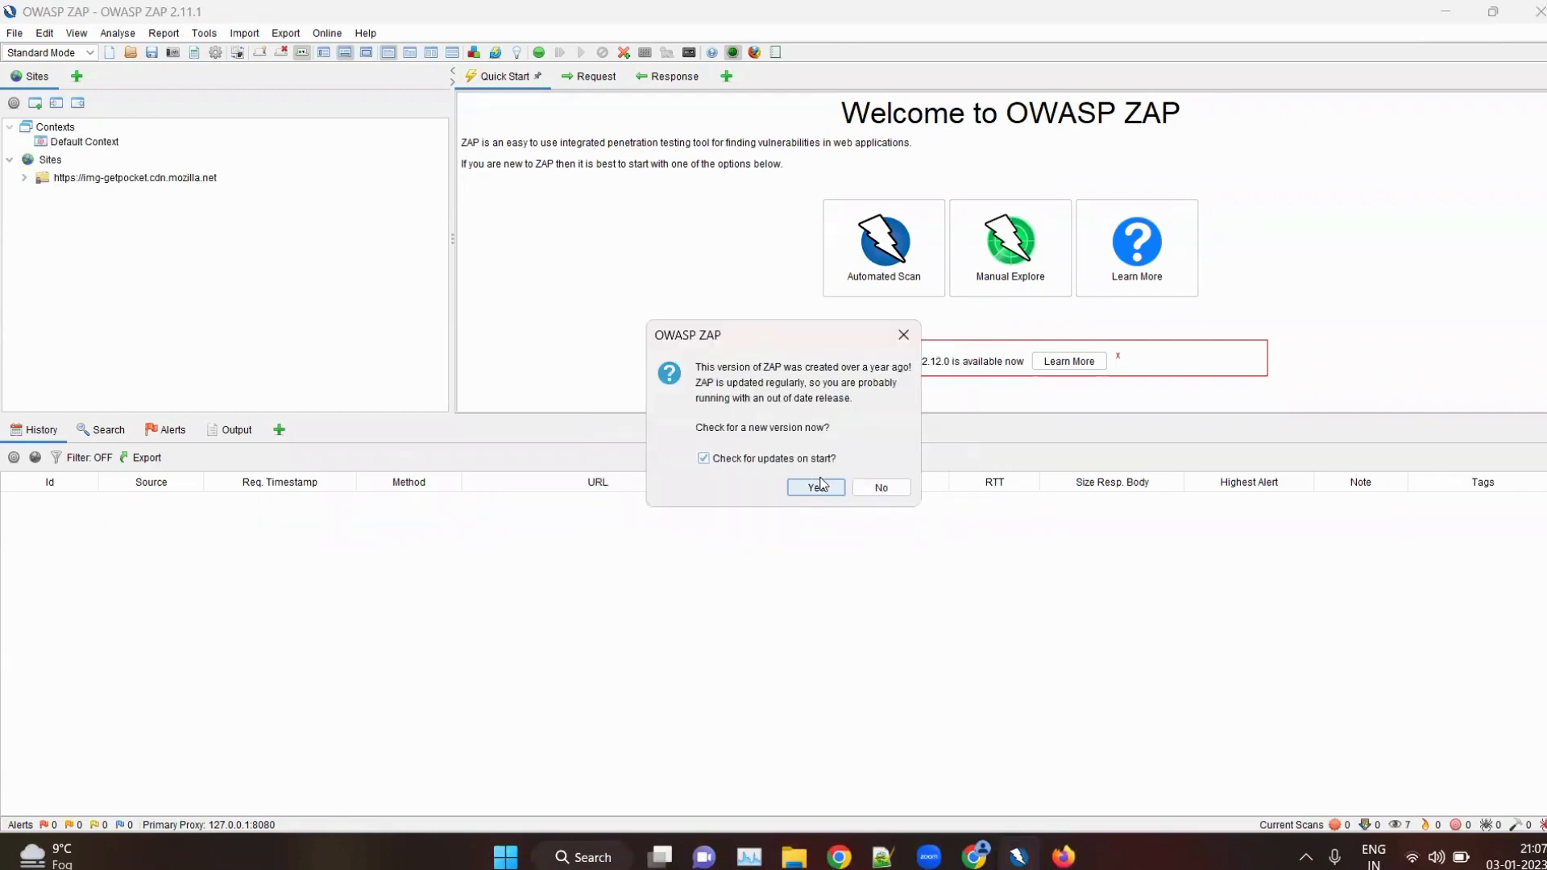
left_click(873, 487)
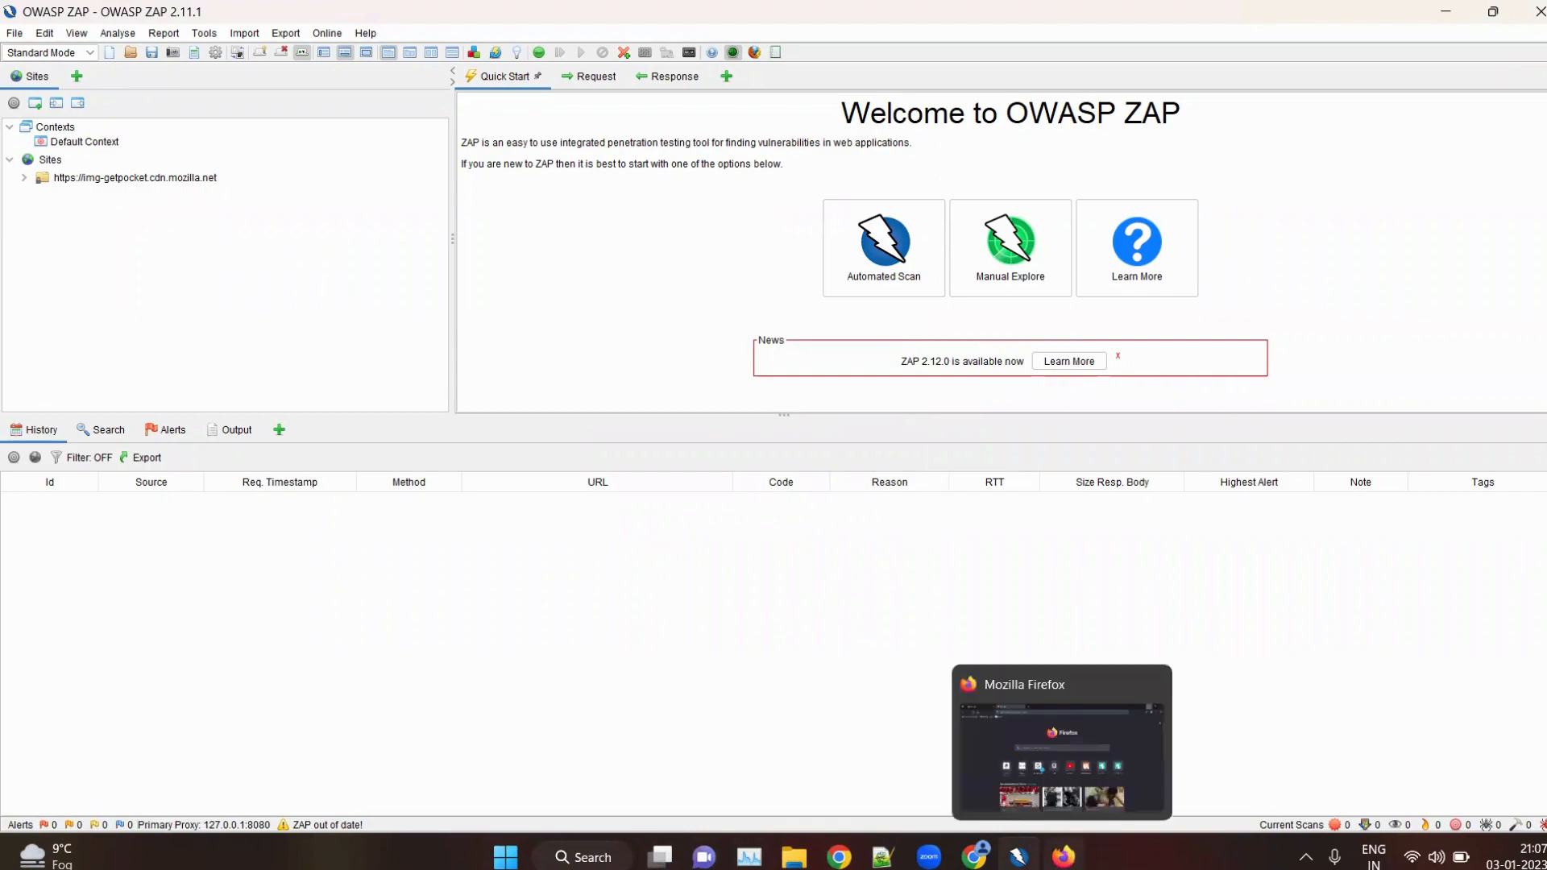
Switch to Firefox and search Bing for the suggested query "test login page"
left_click(1063, 857)
left_click(436, 62)
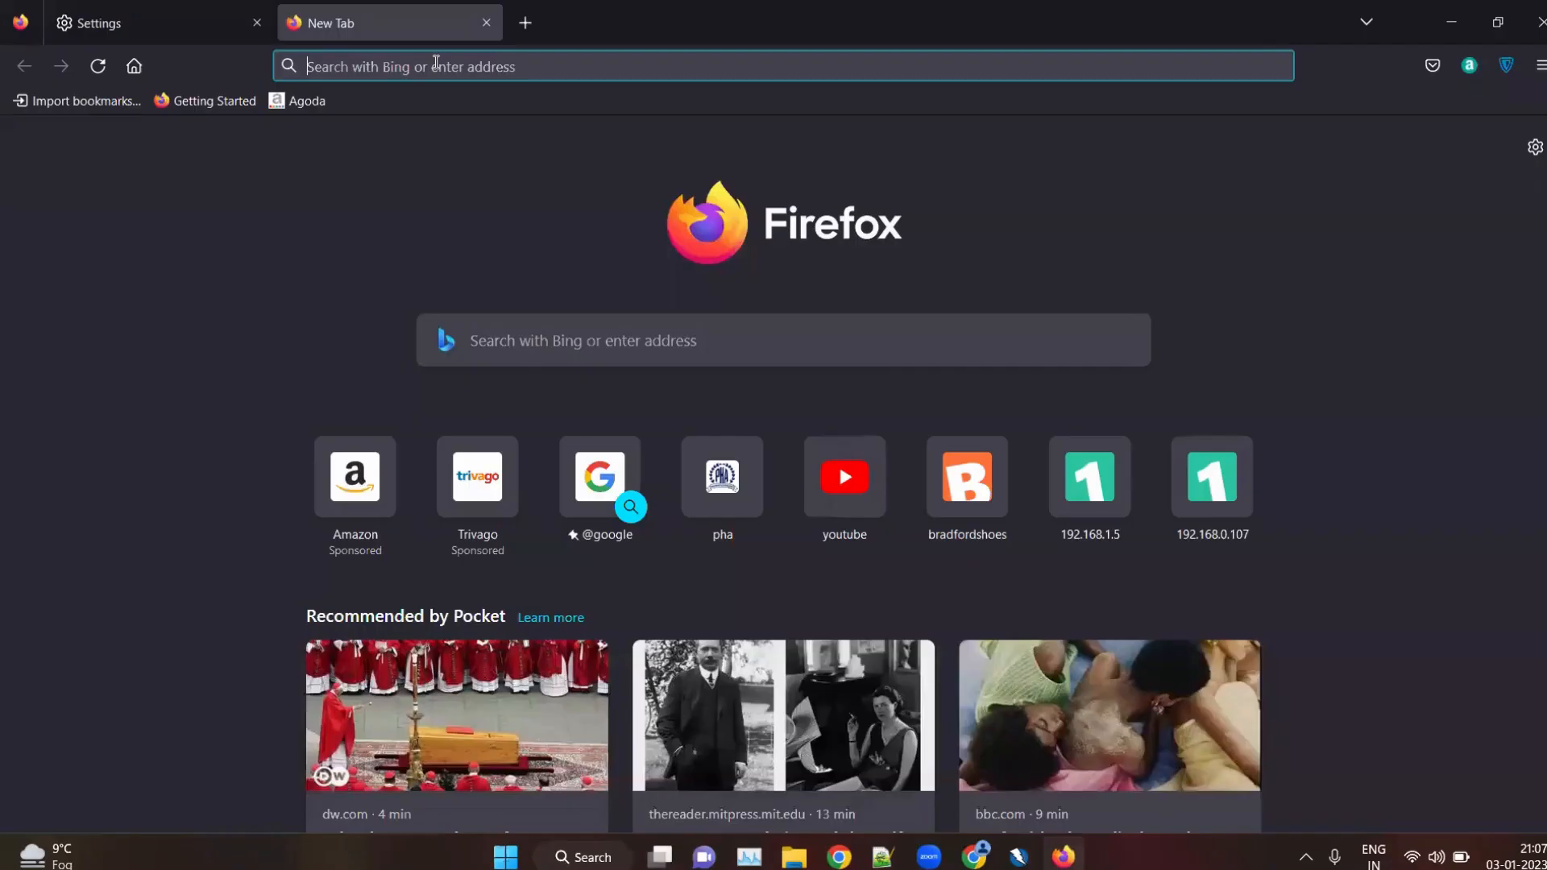
type("test")
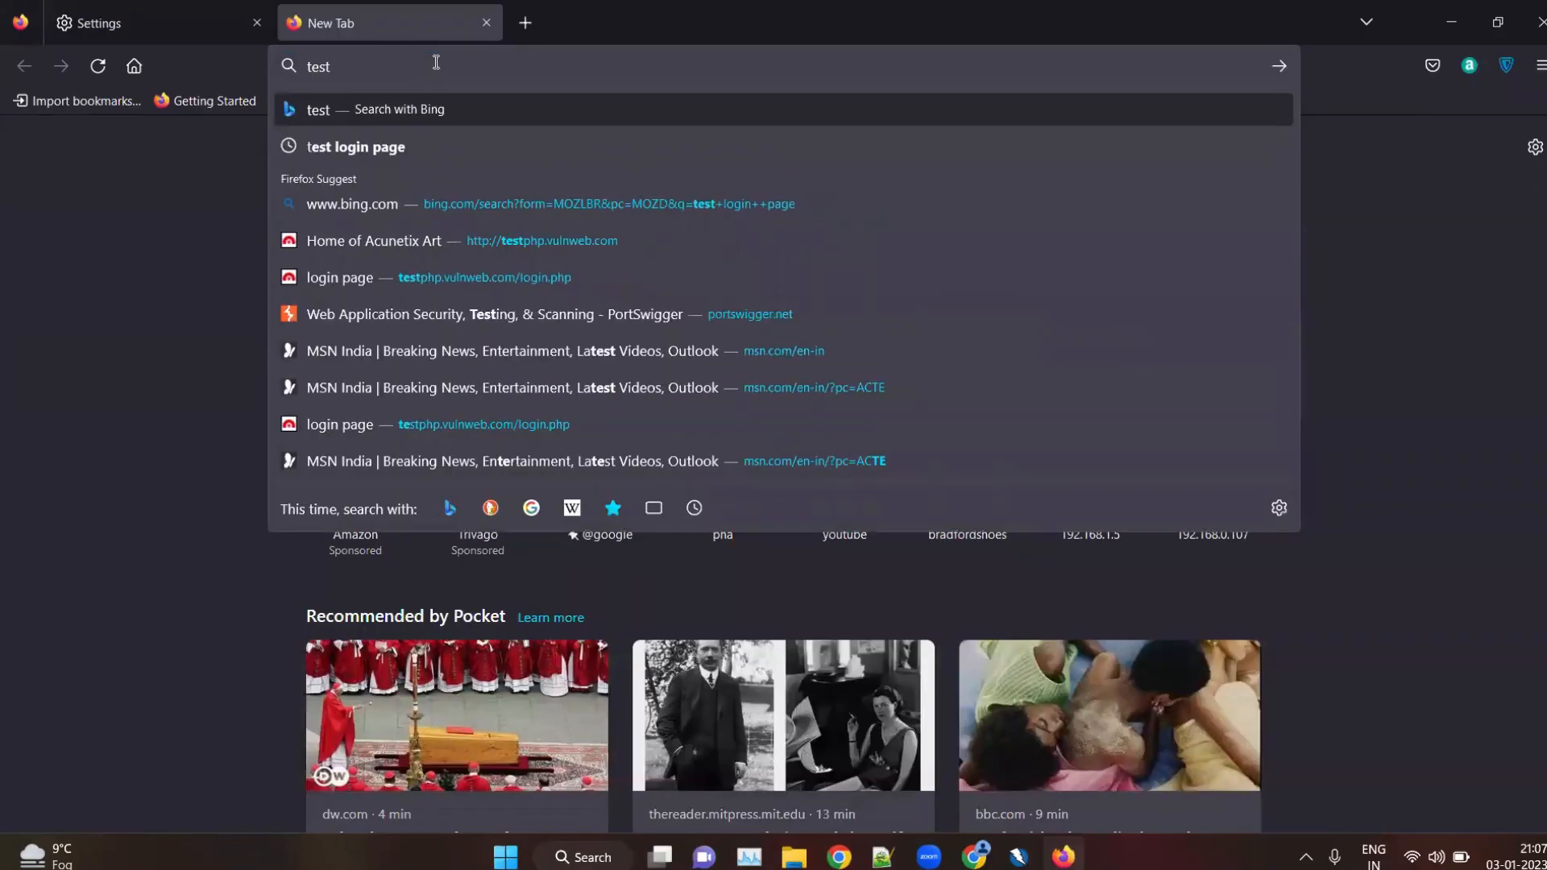
key("Down")
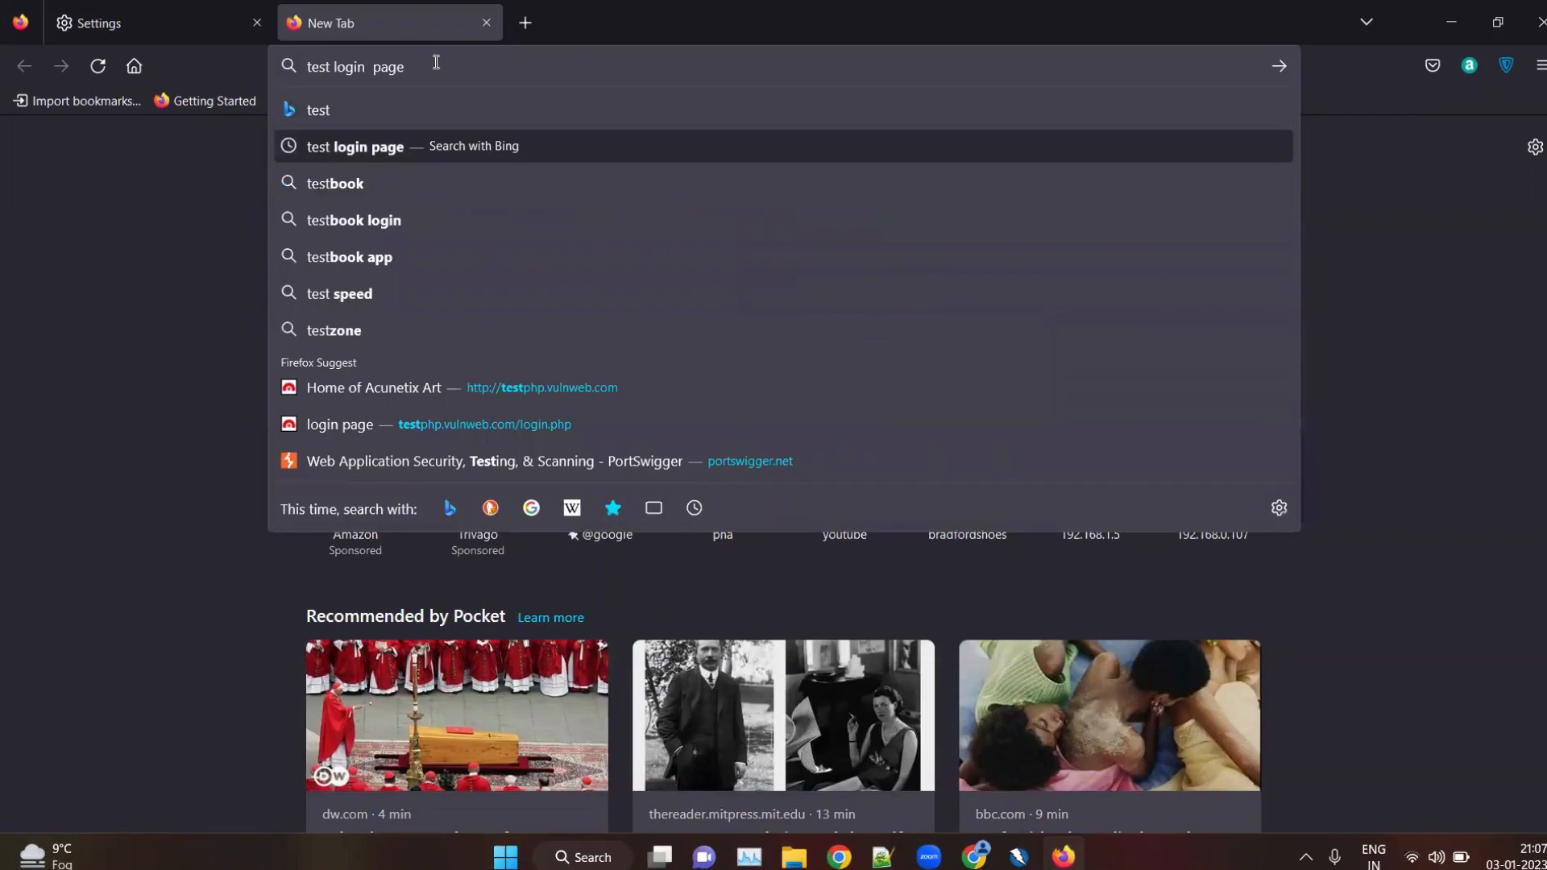
key("Return")
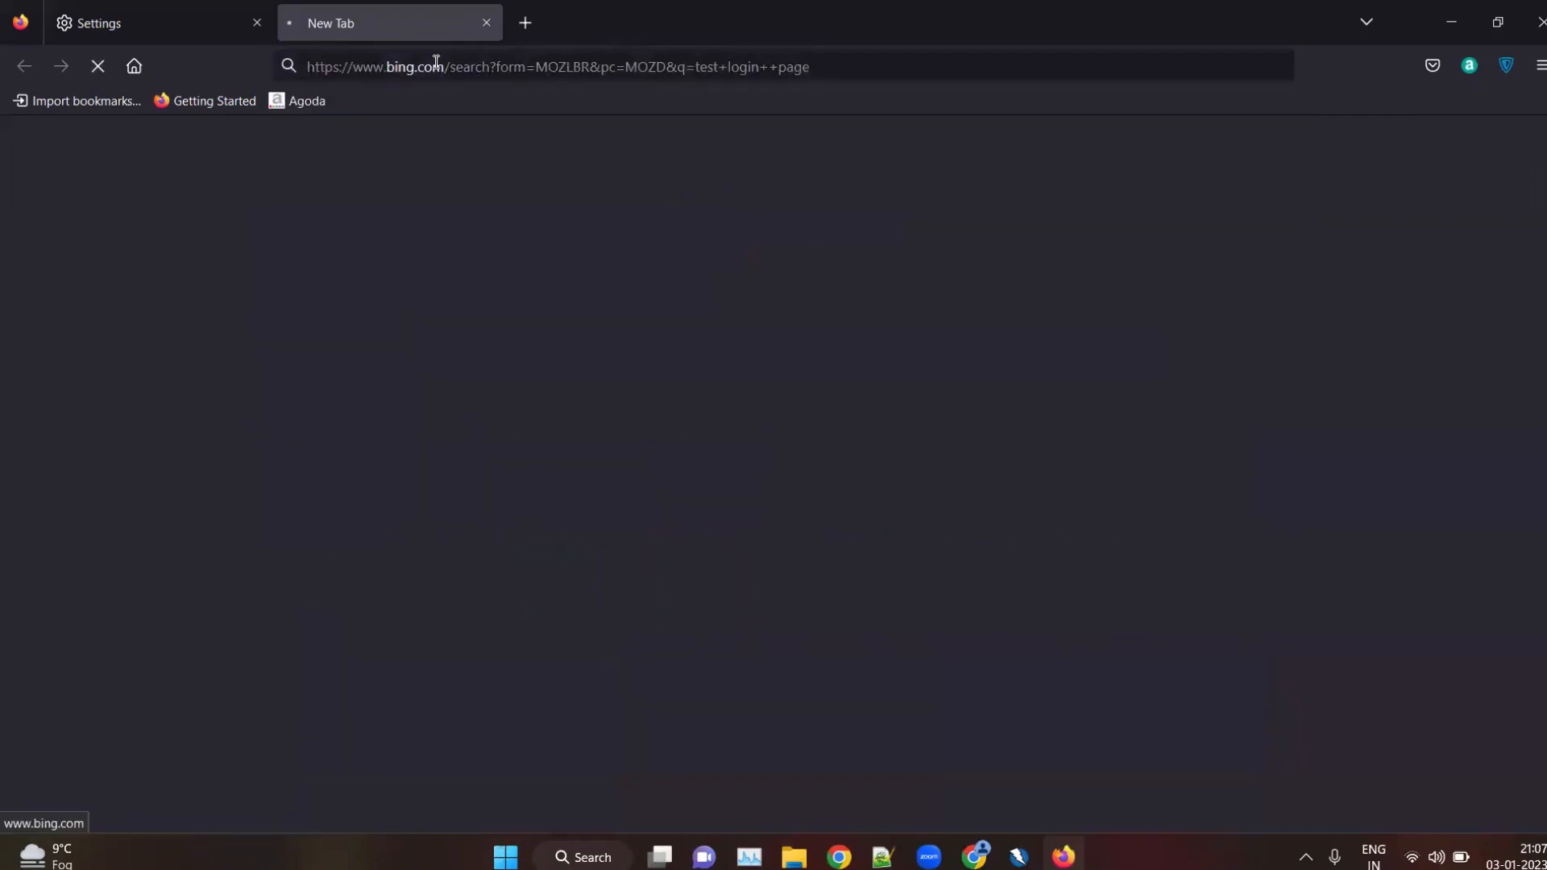
Open the Acunetix Art login page from the search results and continue past the ZAP HUD welcome screen to the target
scroll(276, 286, "up", 2)
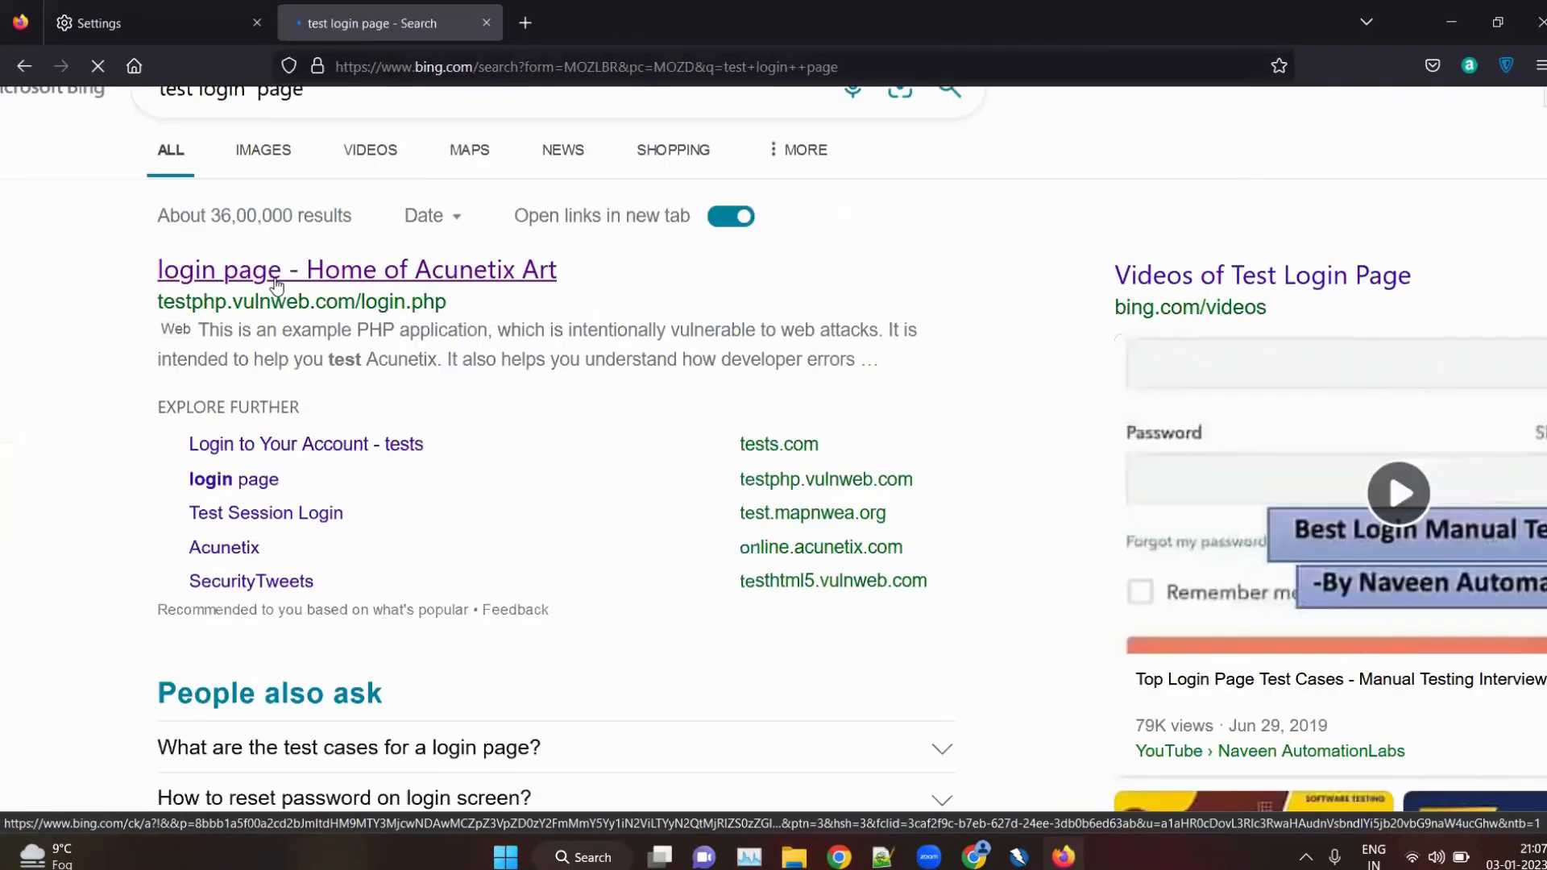
scroll(272, 327, "down", 2)
scroll(263, 331, "up", 3)
left_click(262, 326)
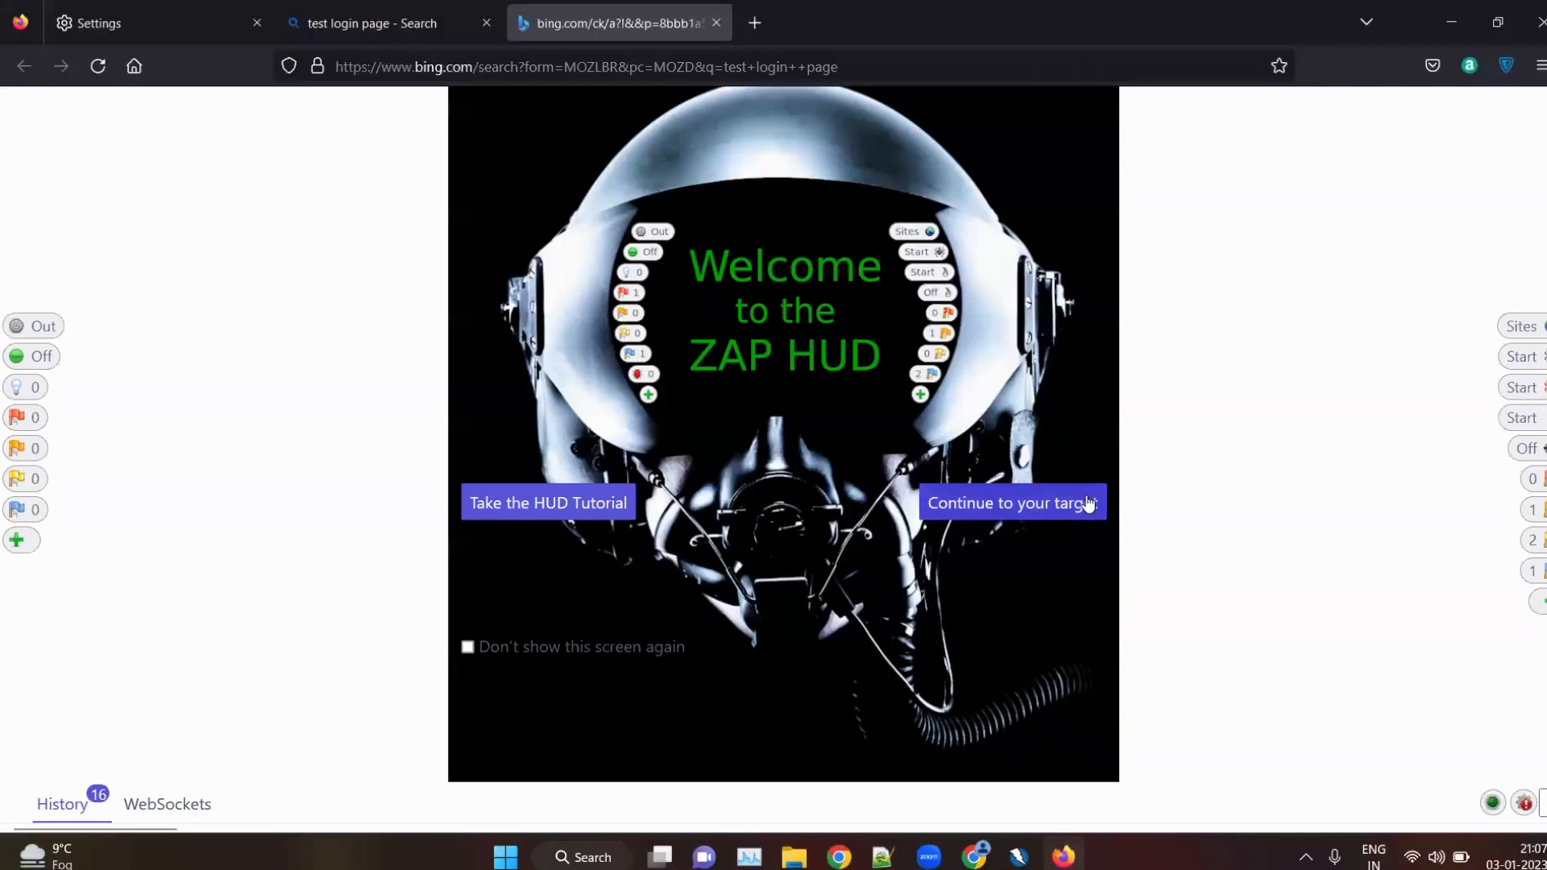
left_click(1047, 506)
Check the search results and Acunetix login page tabs, and switch to OWASP ZAP to view the captured sites
left_click(445, 9)
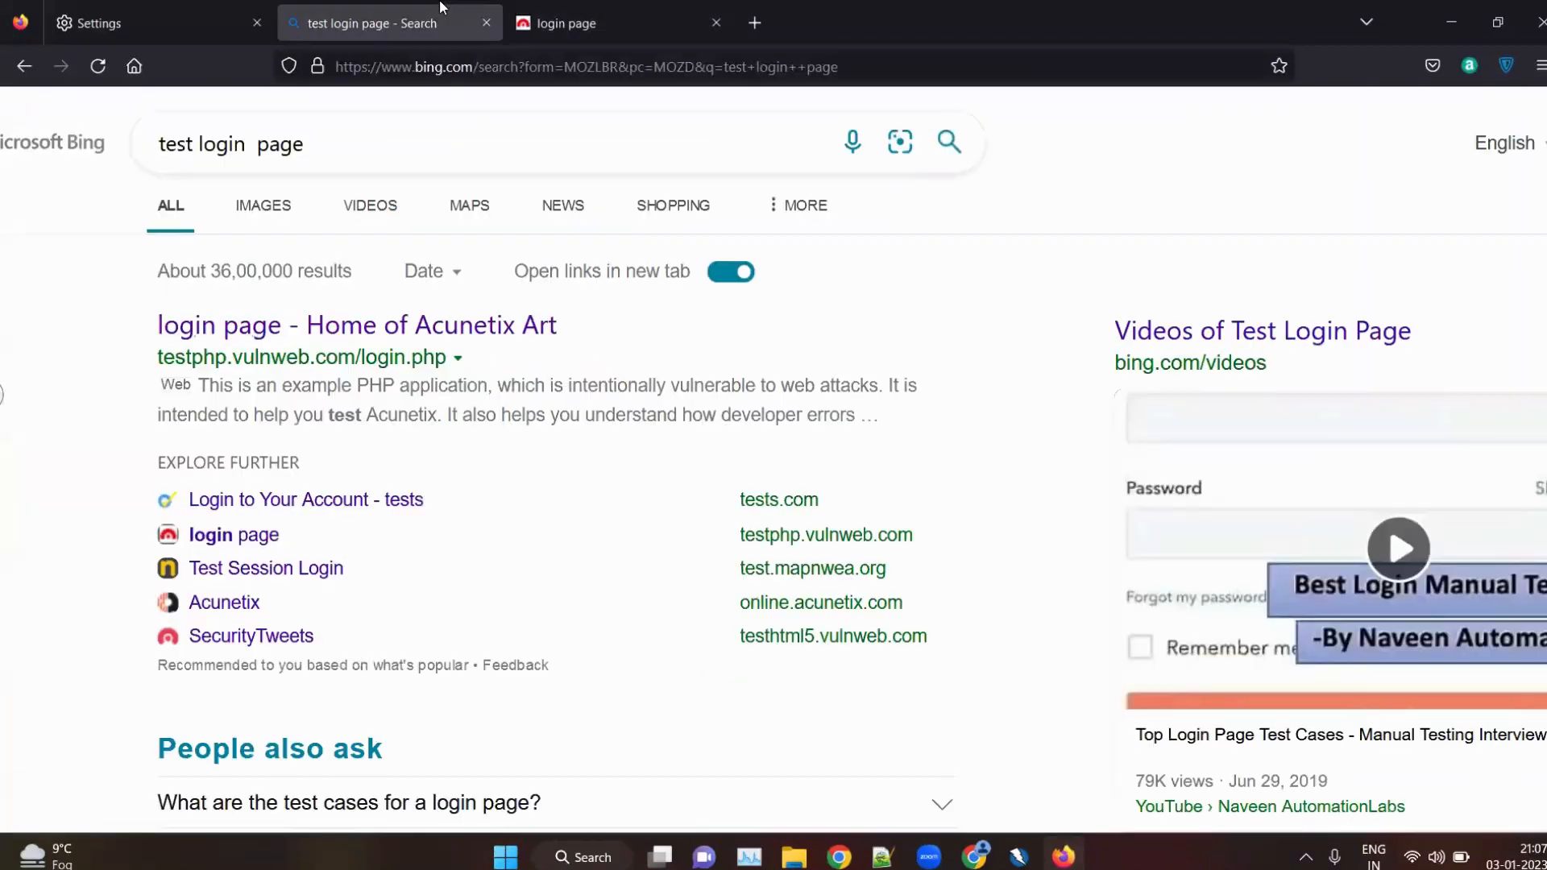
left_click(592, 8)
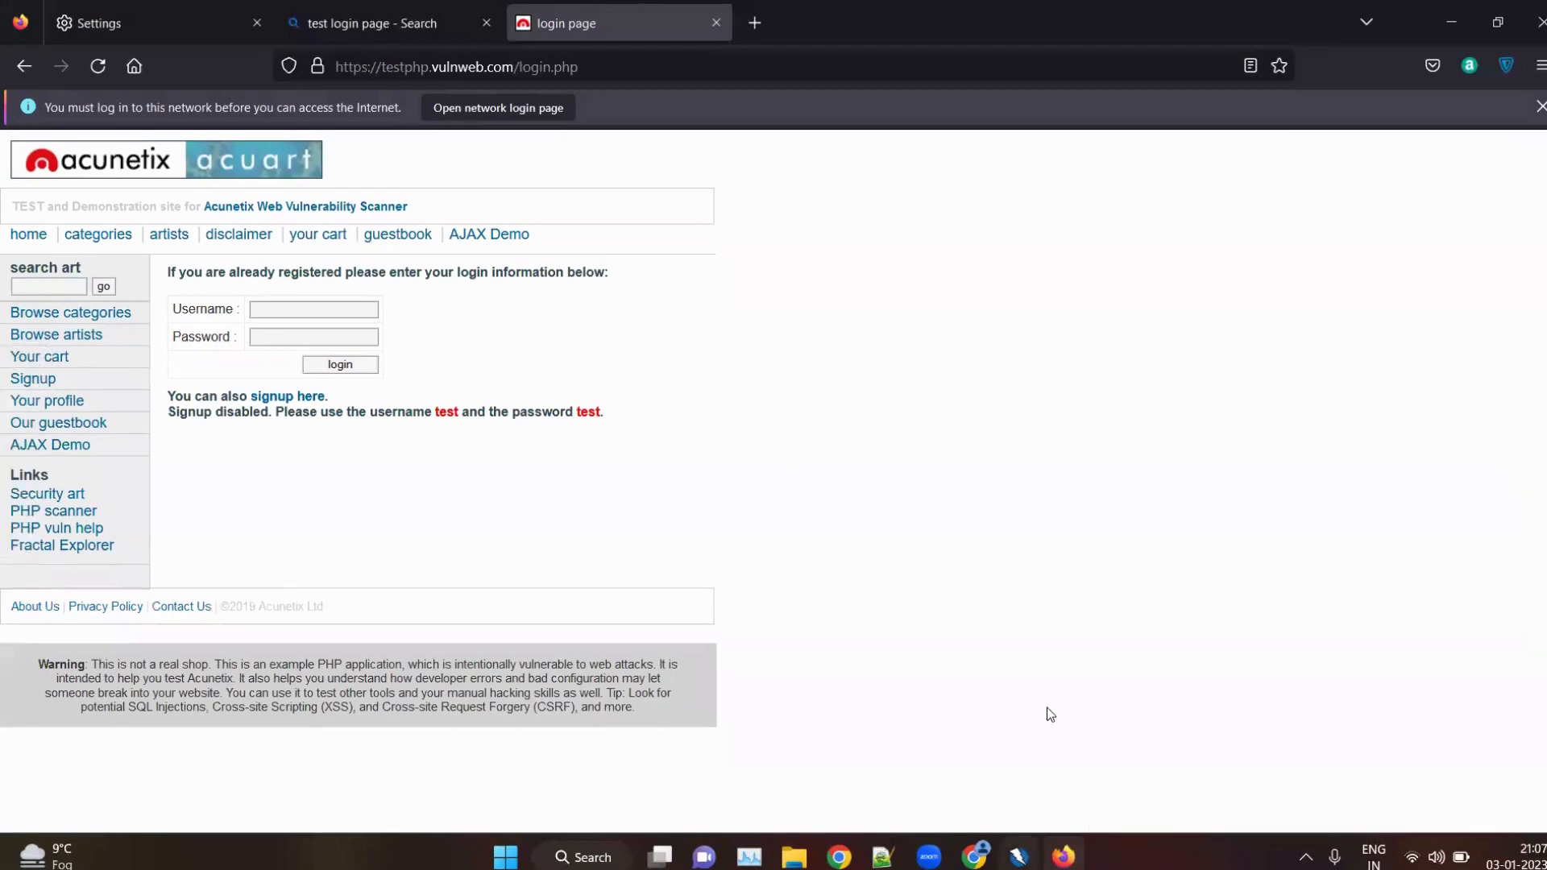
left_click(1018, 856)
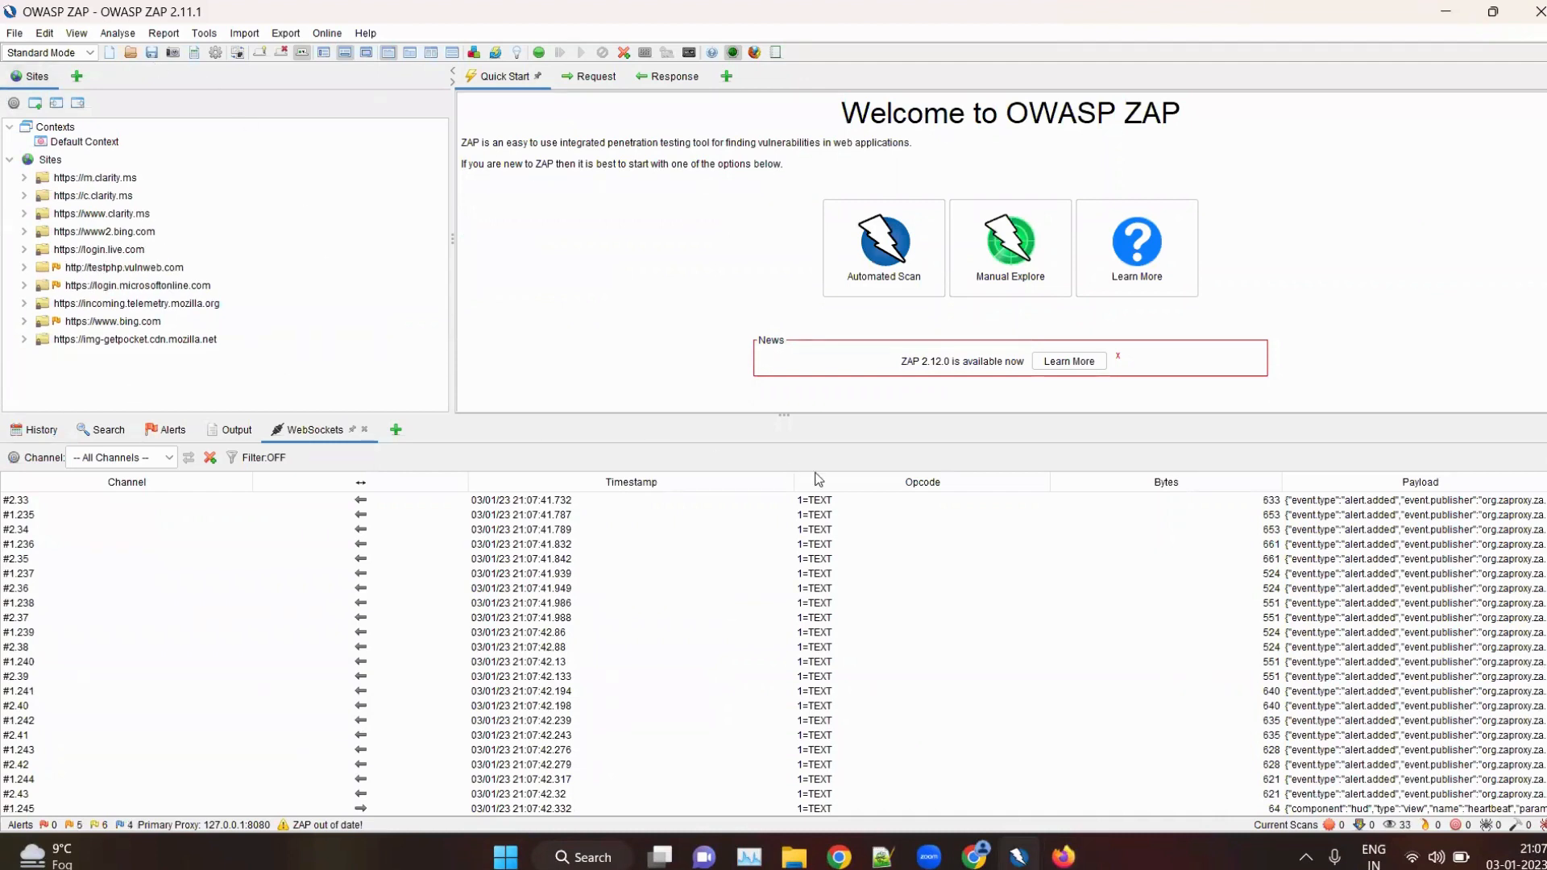
left_click(874, 256)
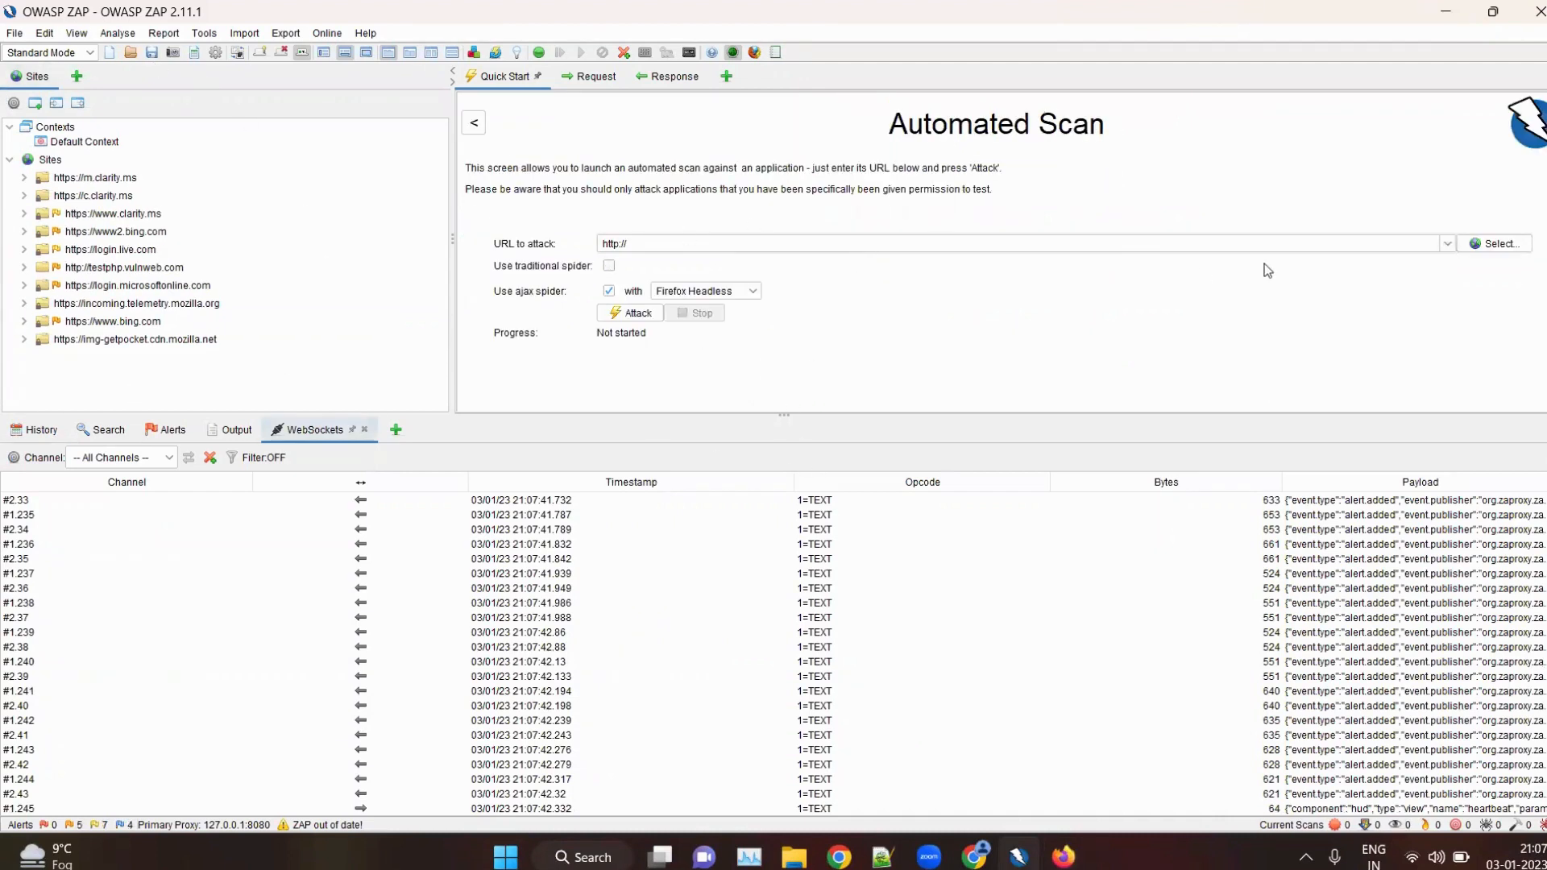
left_click(1499, 244)
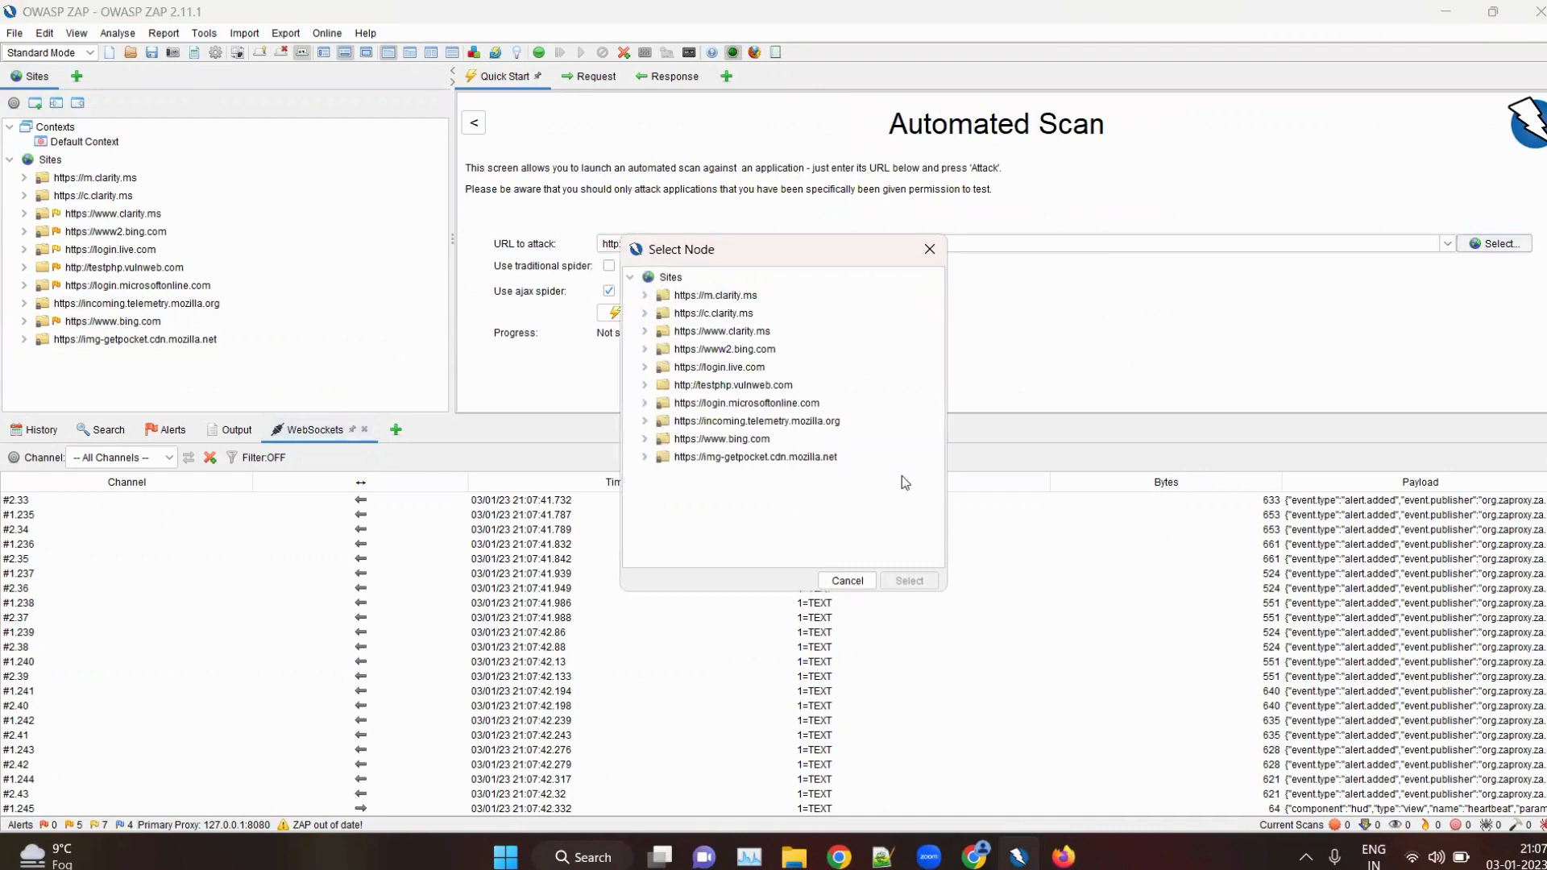
double_click(707, 386)
left_click(908, 580)
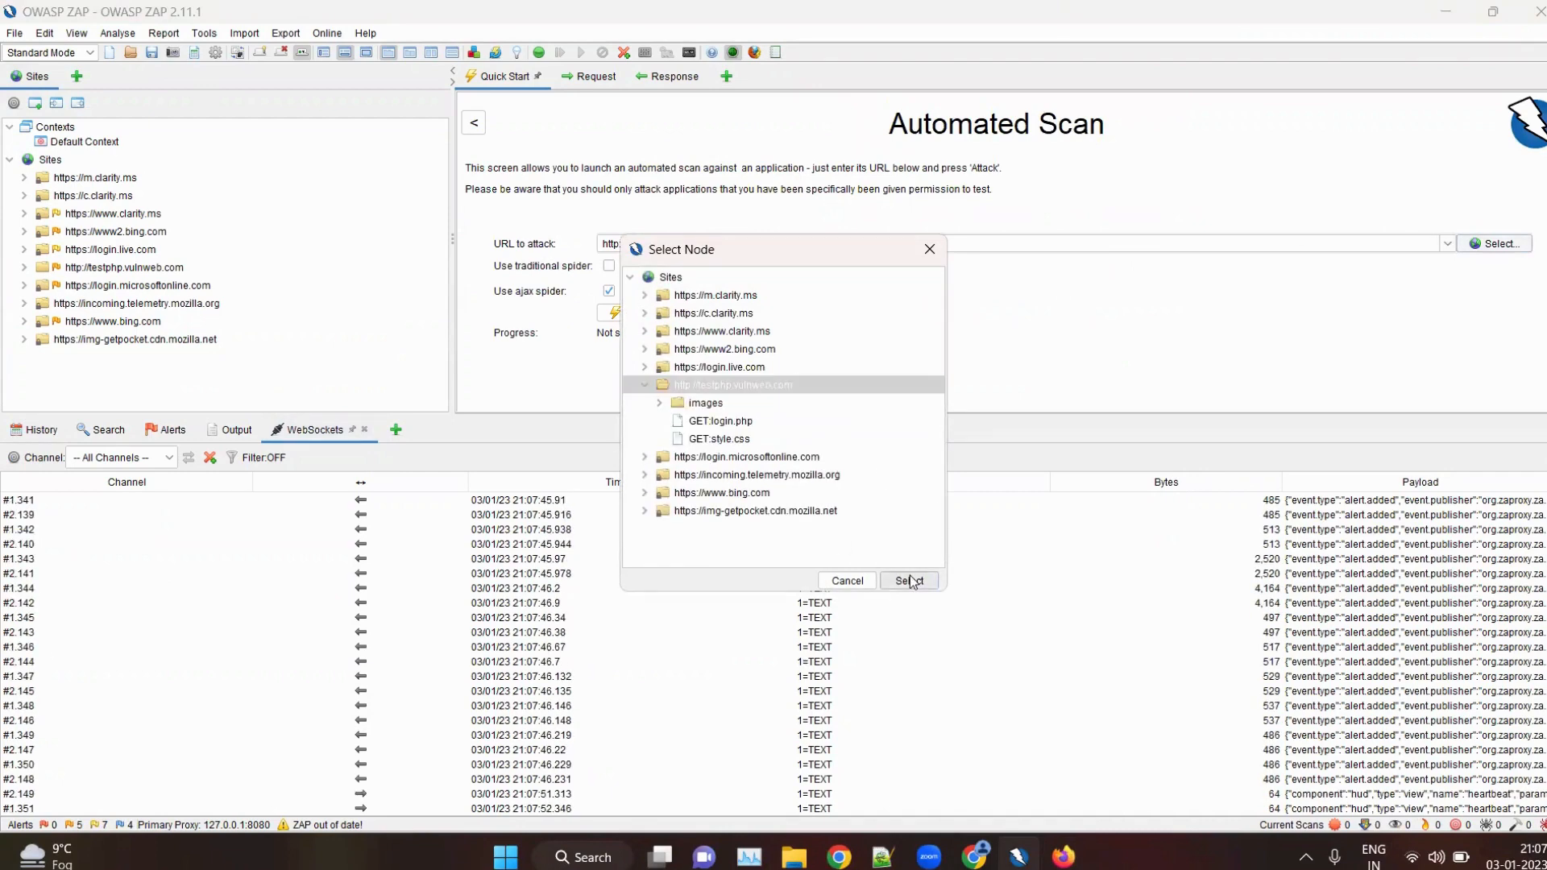
left_click(609, 267)
left_click(635, 314)
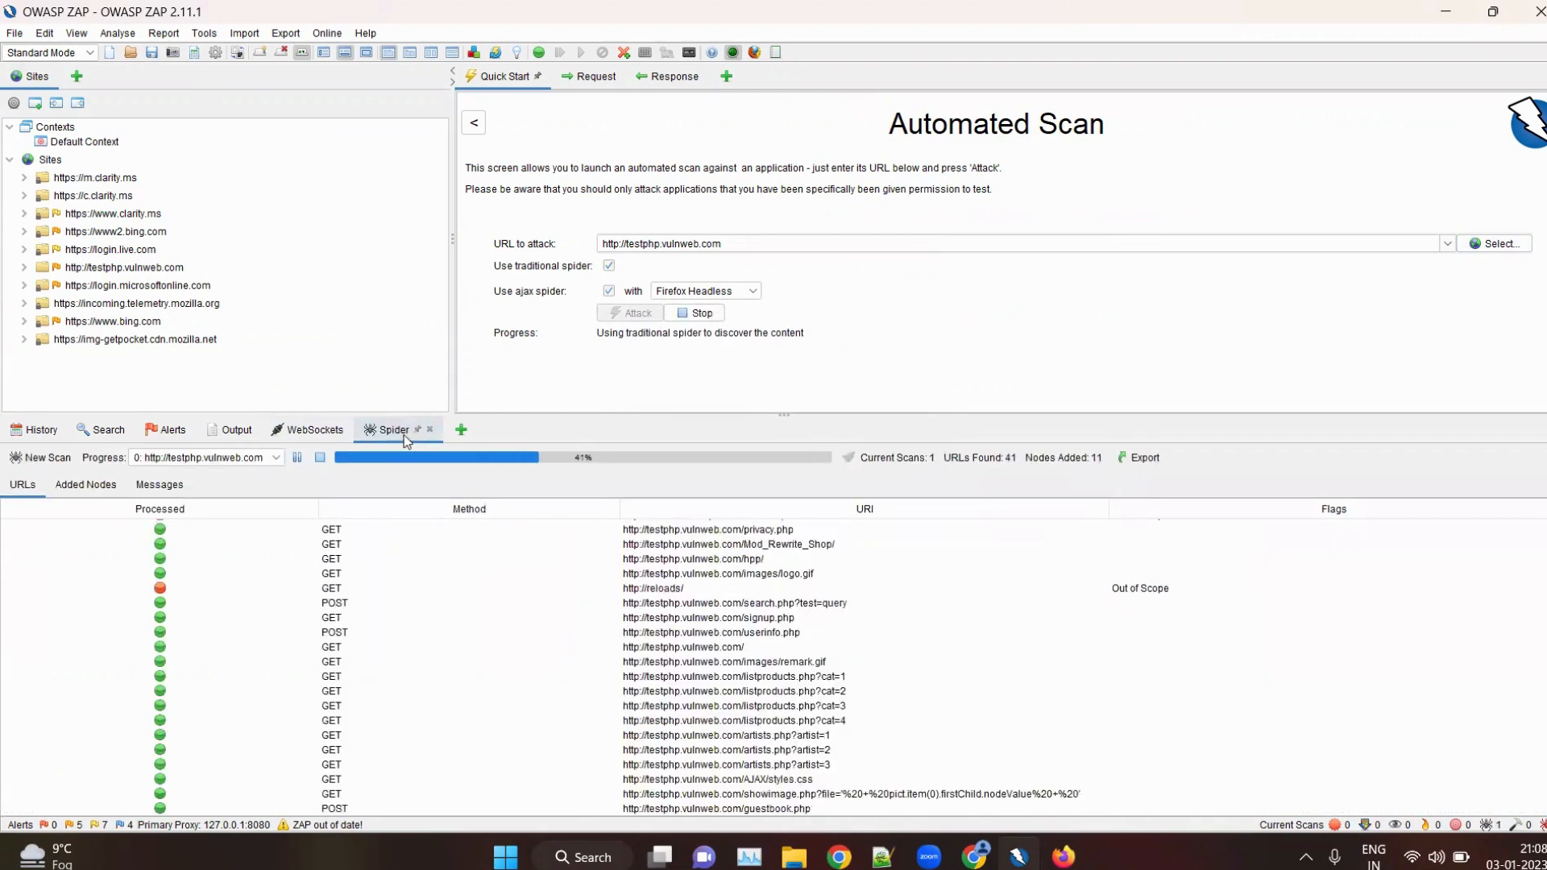
Check the alerts, the URLs found by the traditional spider and the AJAX spider's crawl results
left_click(159, 422)
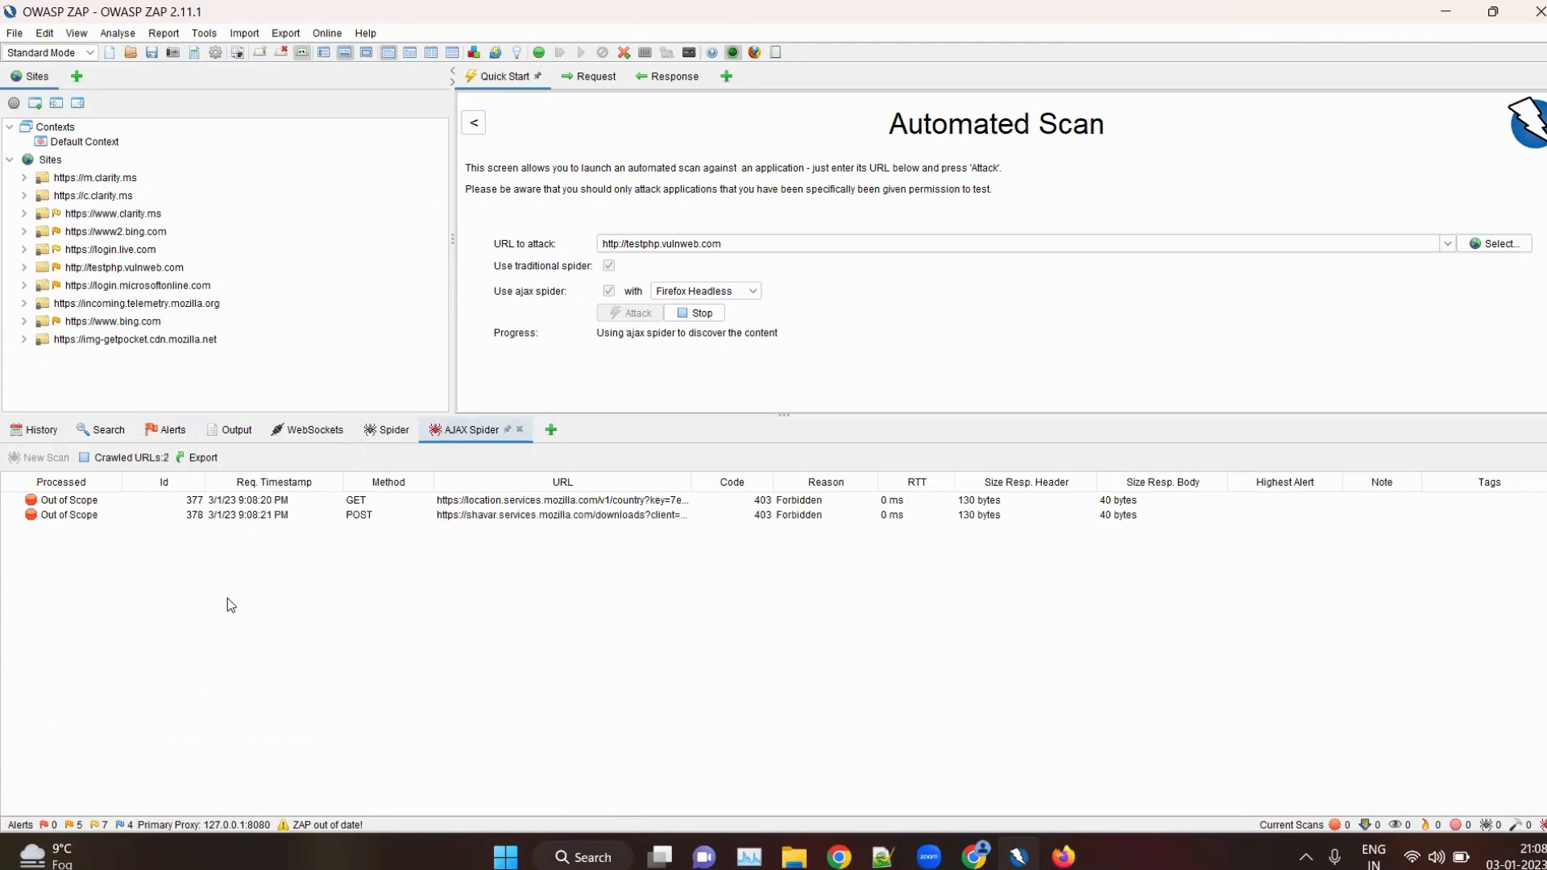
left_click(381, 437)
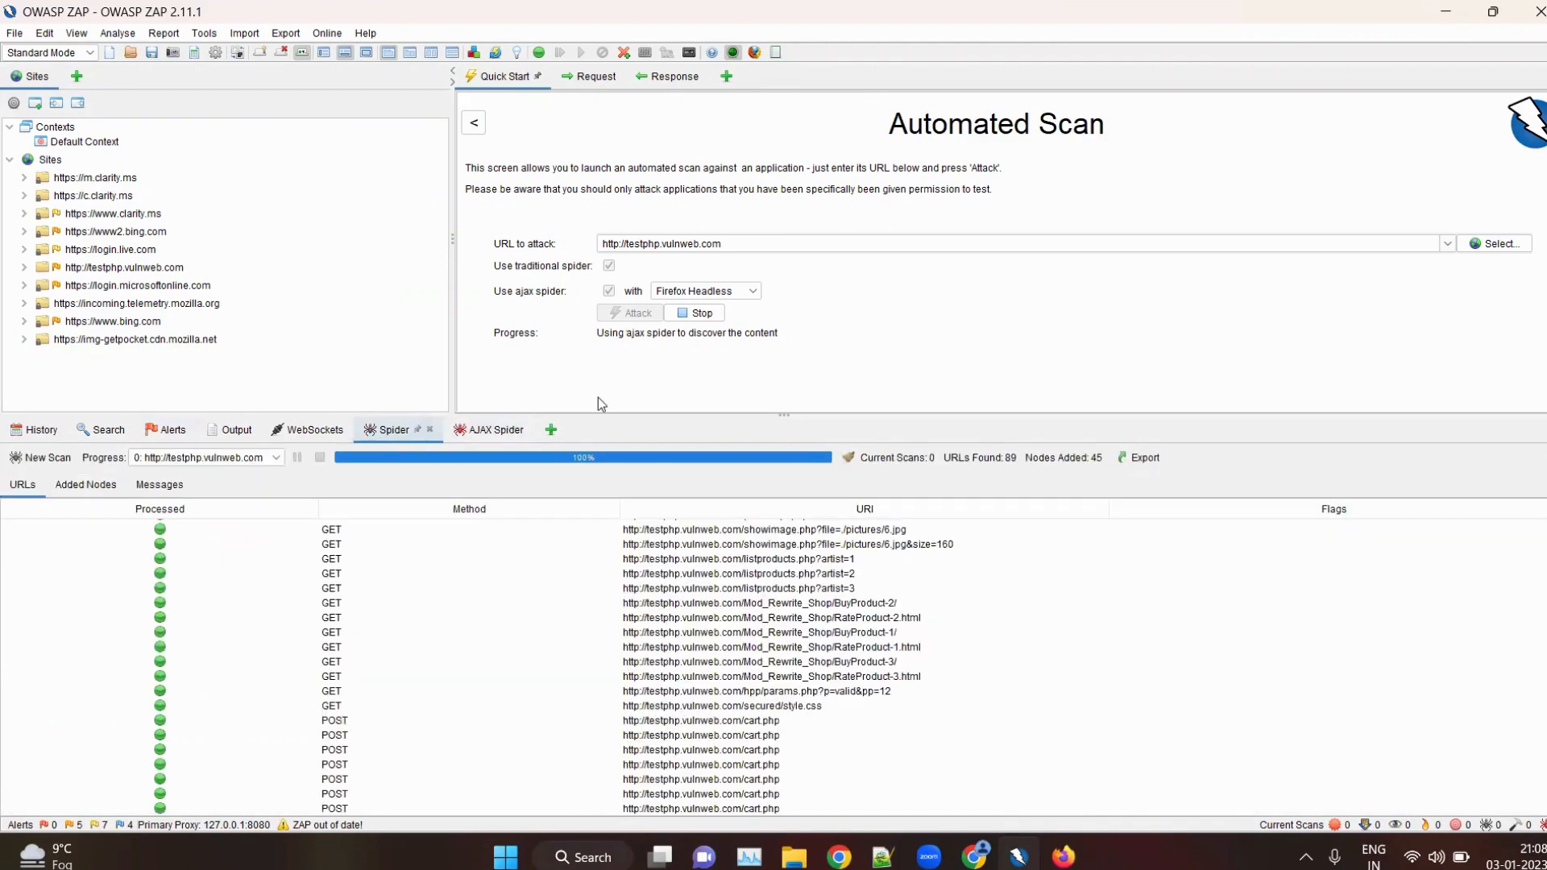
scroll(564, 588, "up", 10)
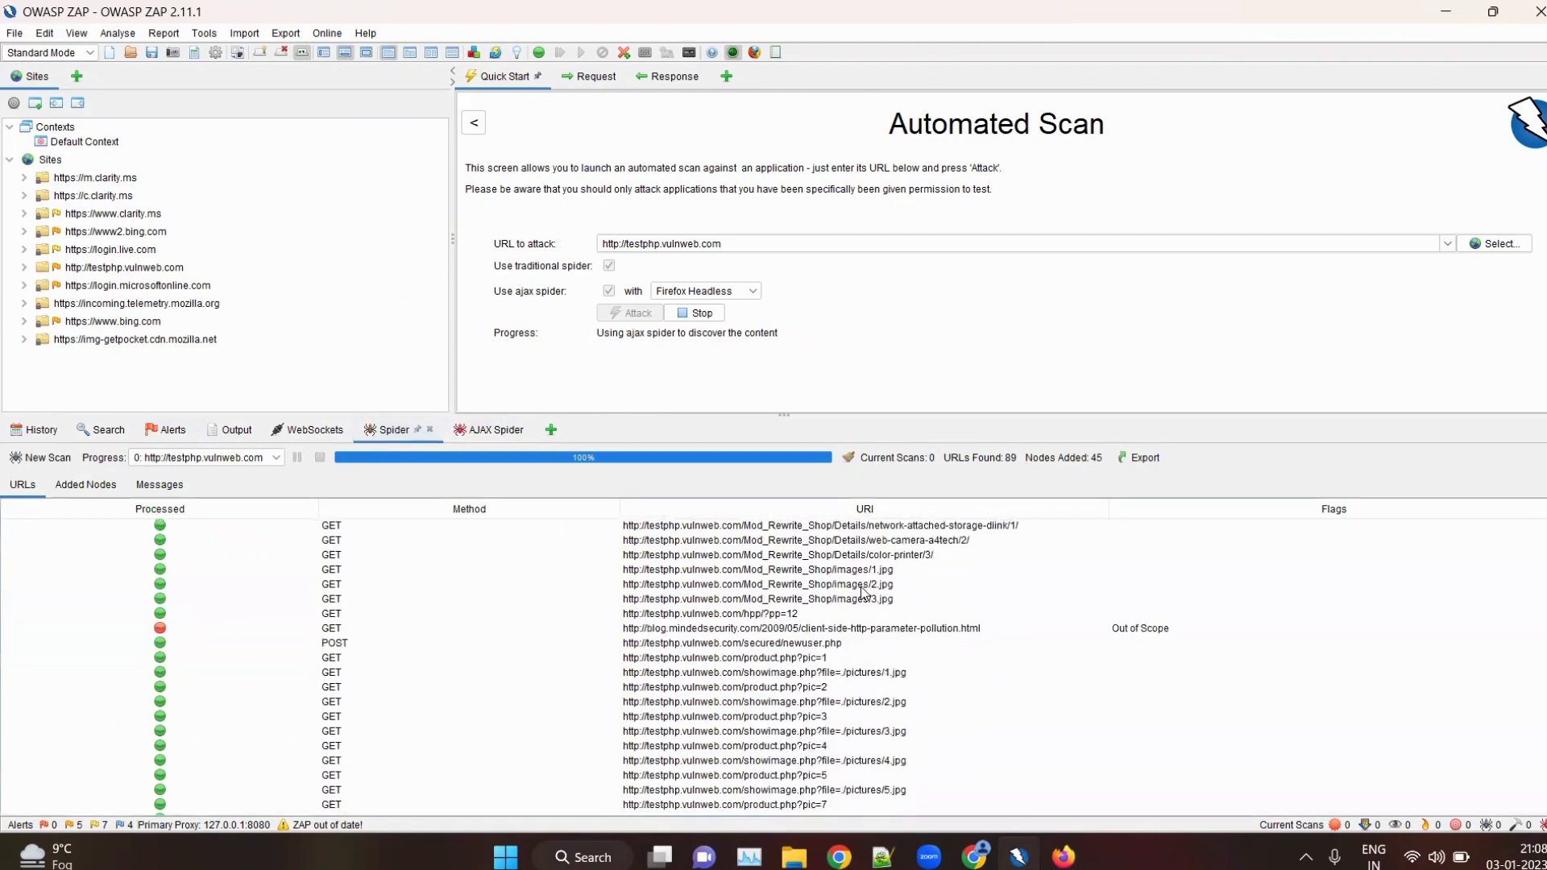
left_click(497, 430)
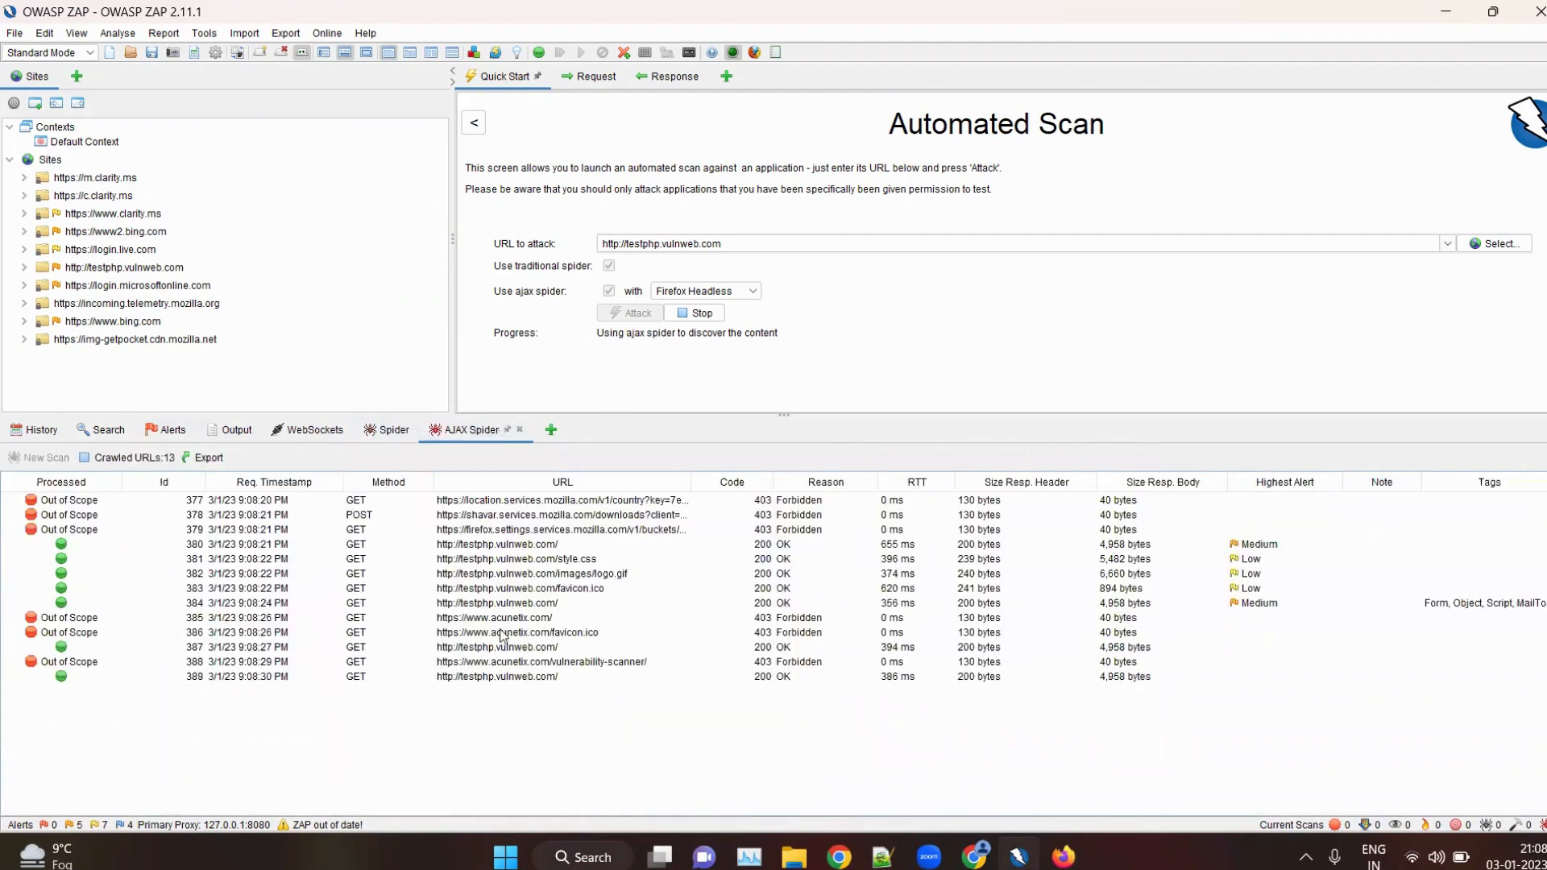
Add the Active Scan view and compare it with the AJAX spider's crawl progress
left_click(551, 431)
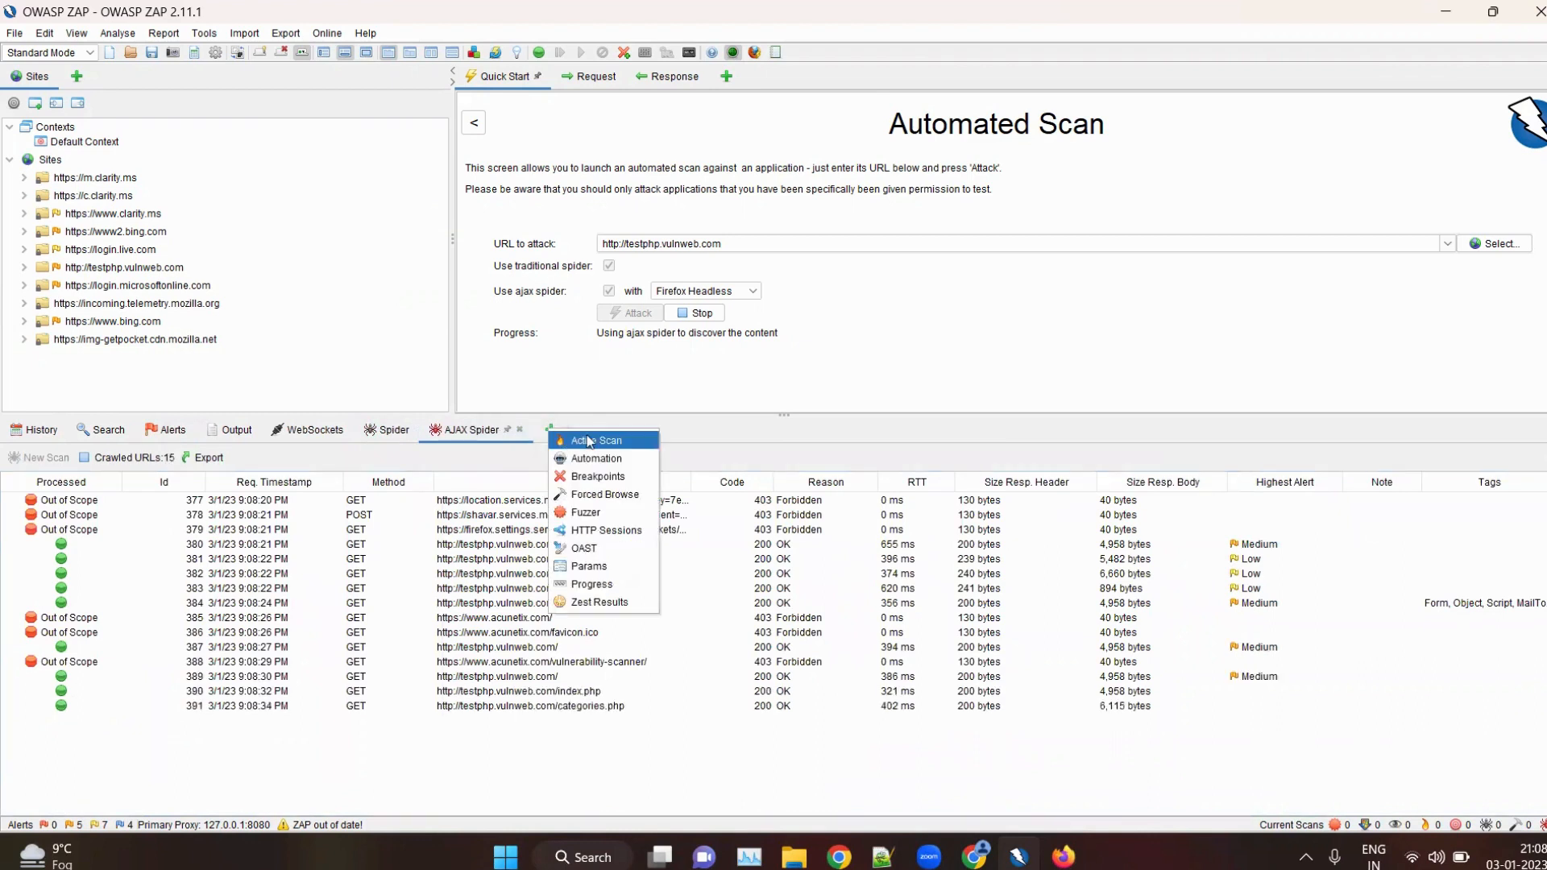
left_click(588, 440)
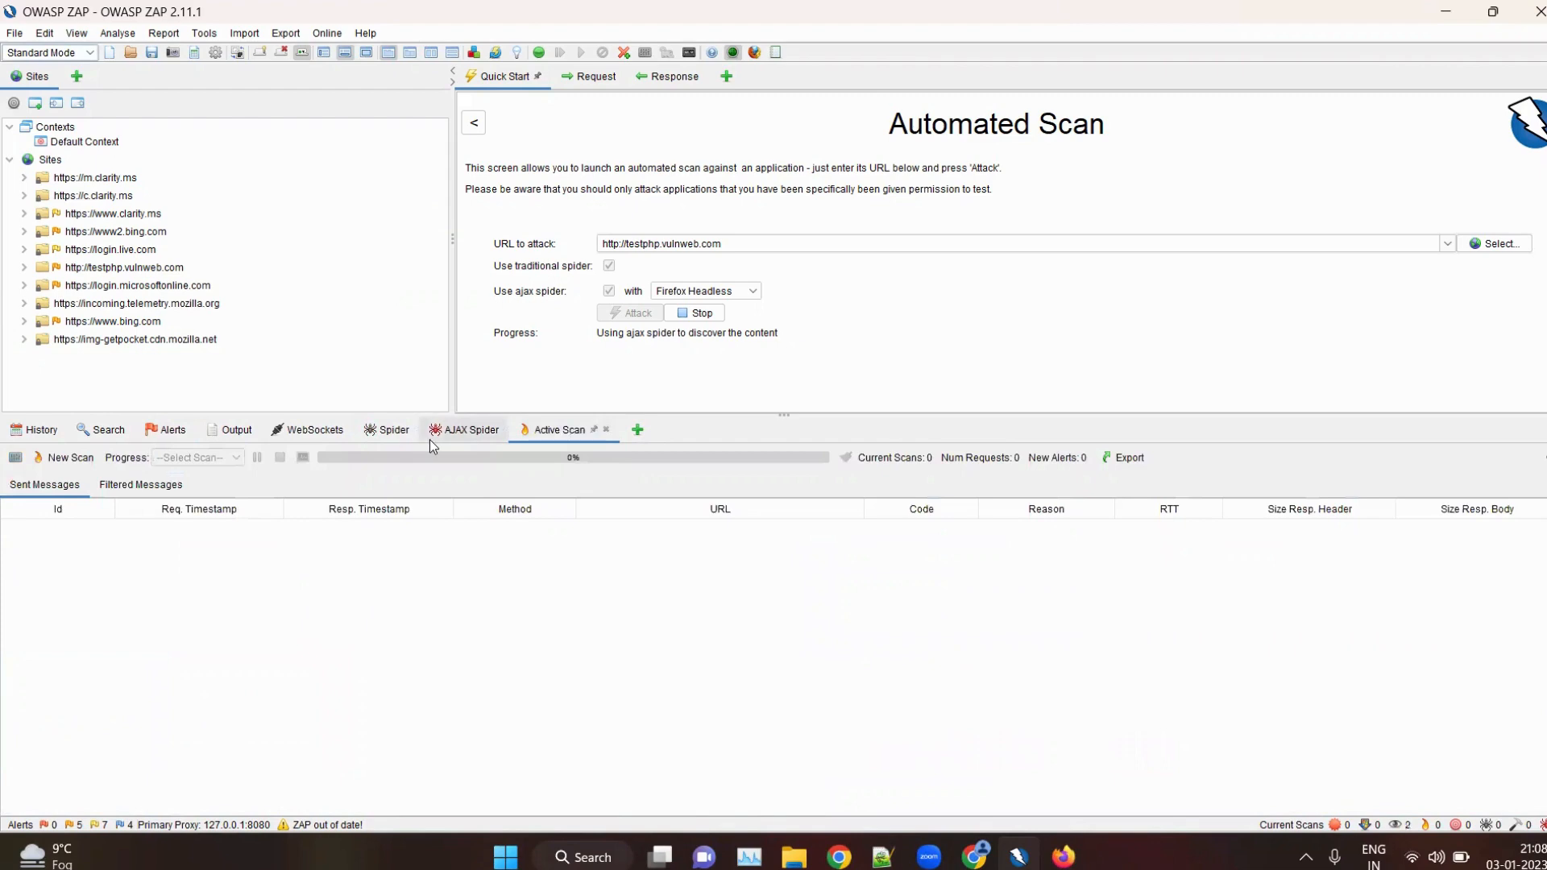
left_click(428, 438)
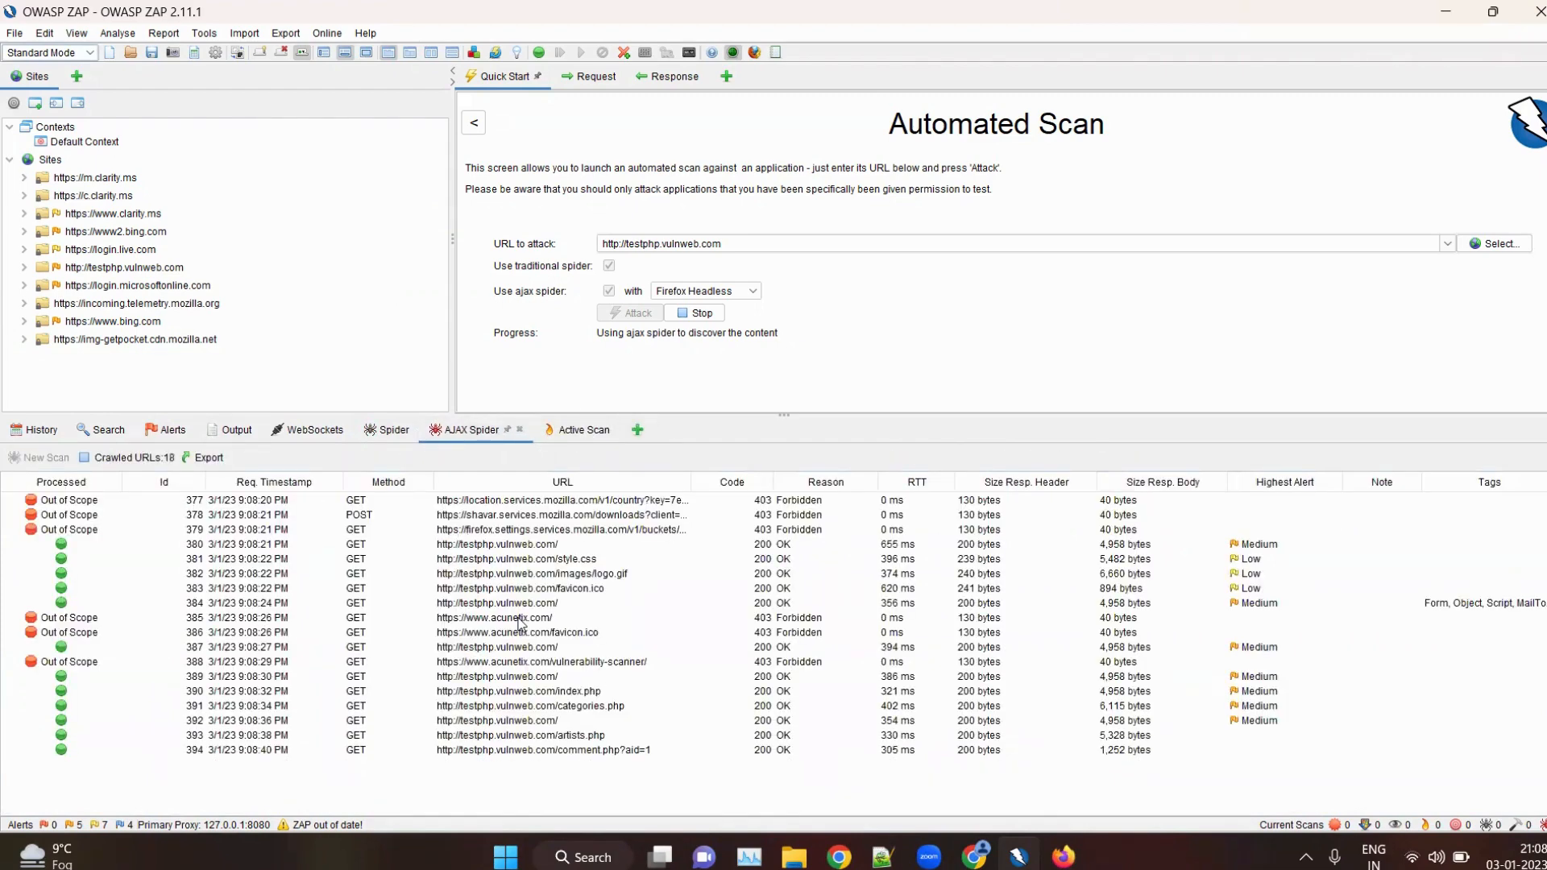
left_click(575, 437)
left_click(459, 429)
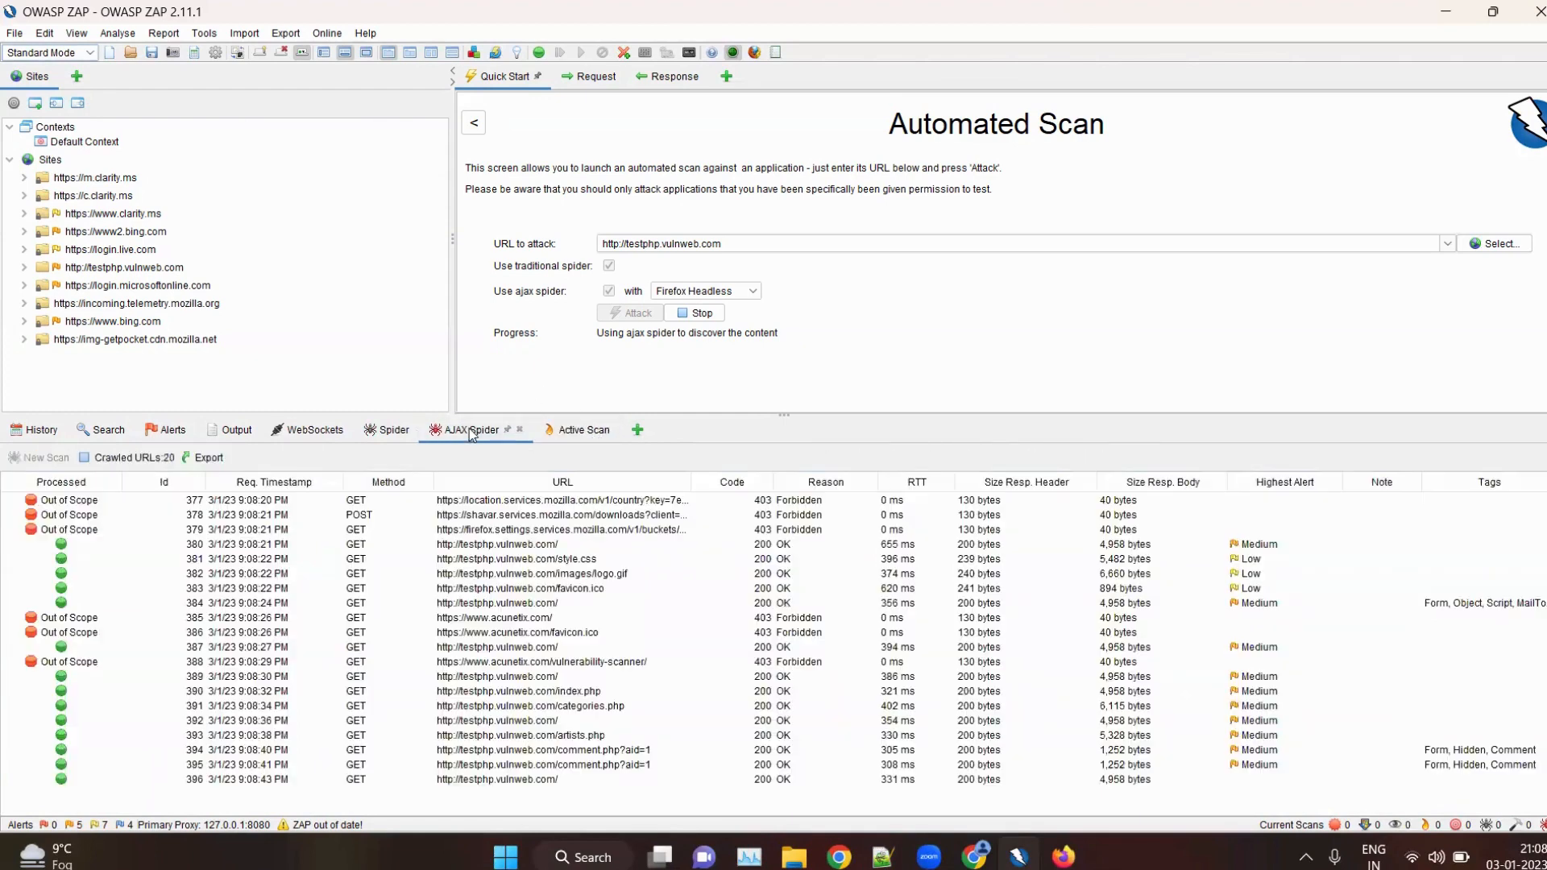
left_click(581, 425)
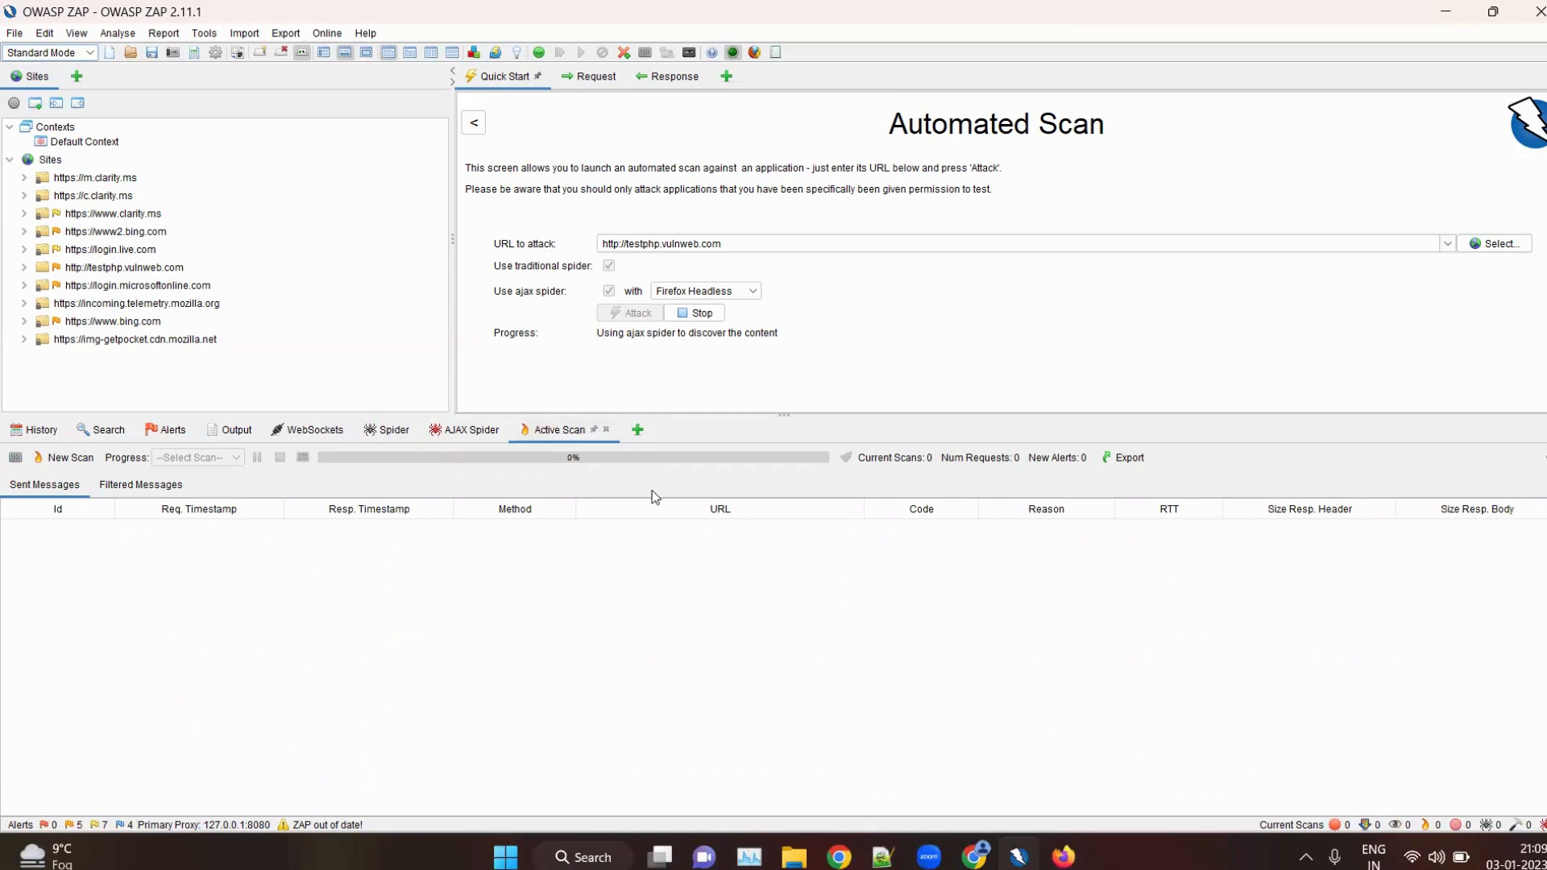
left_click(168, 430)
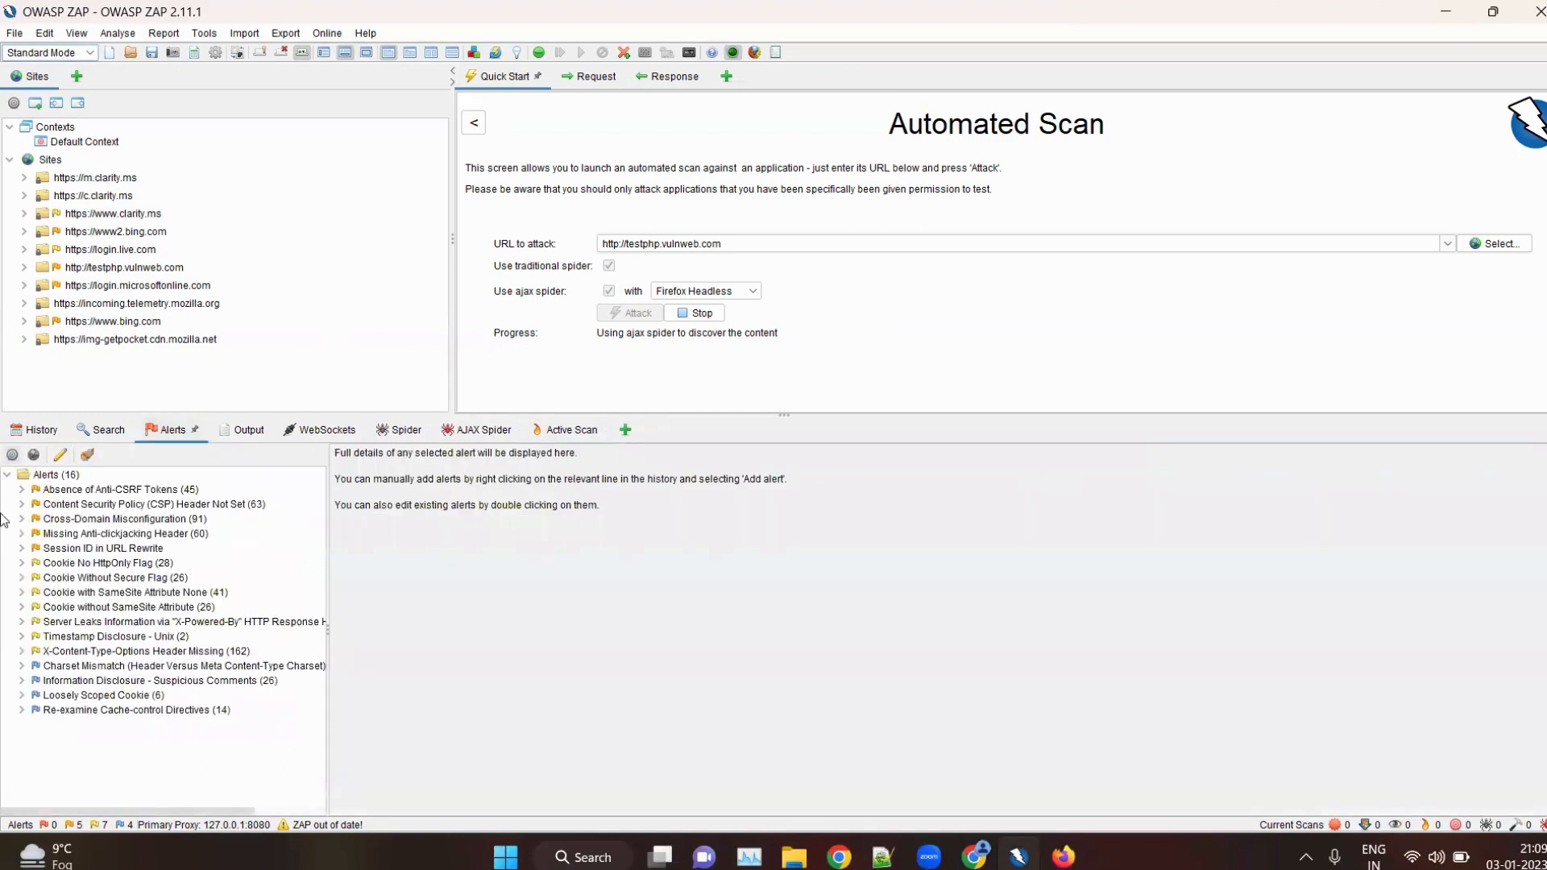
left_click(12, 598)
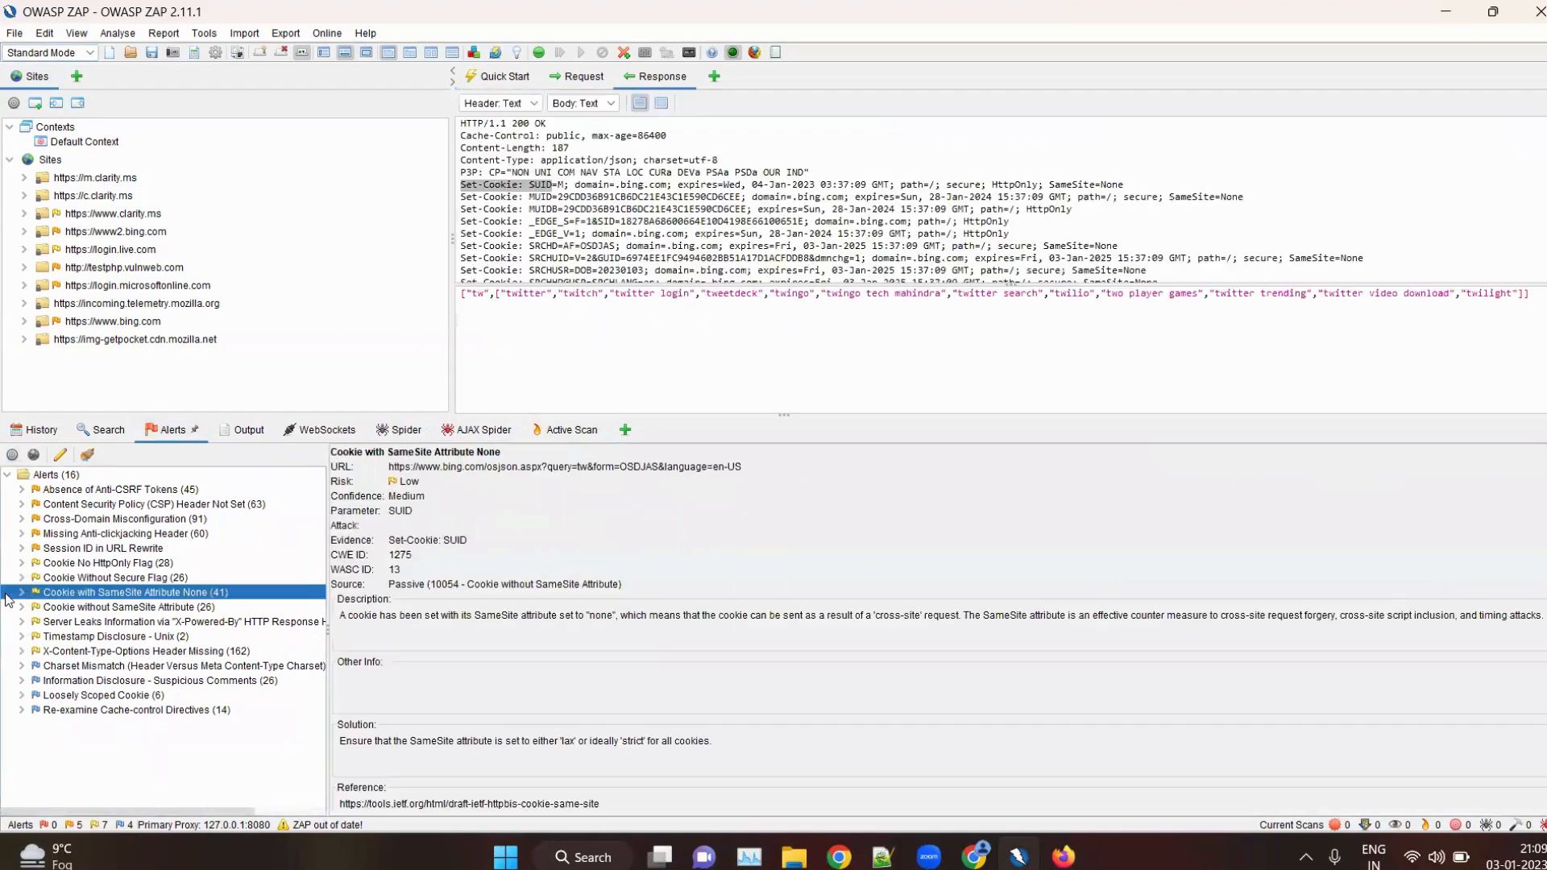
left_click(21, 534)
left_click(158, 506)
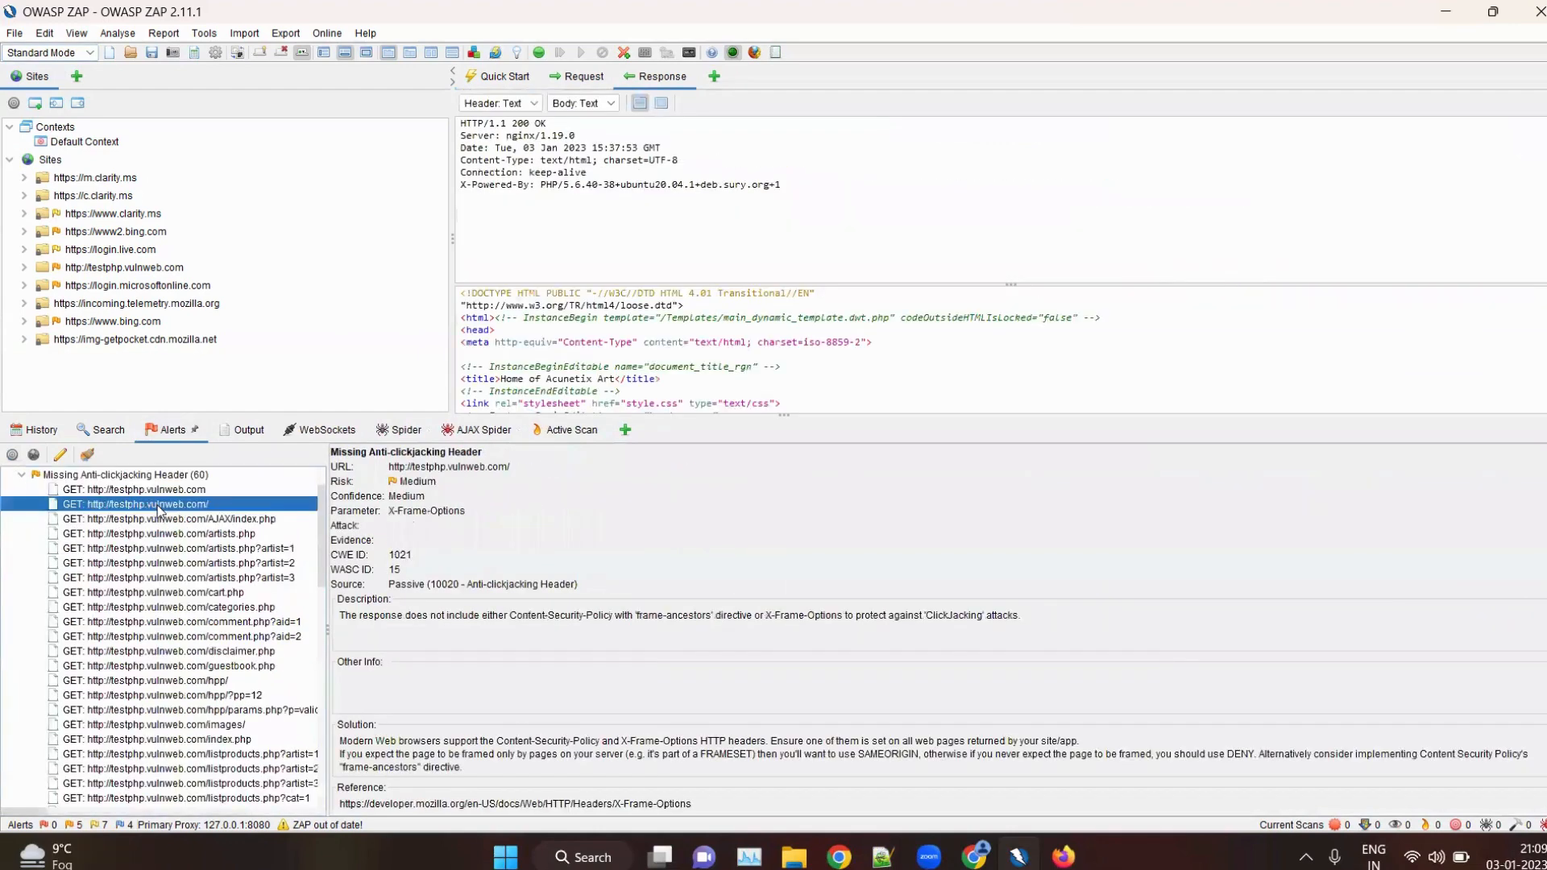
left_click(66, 489)
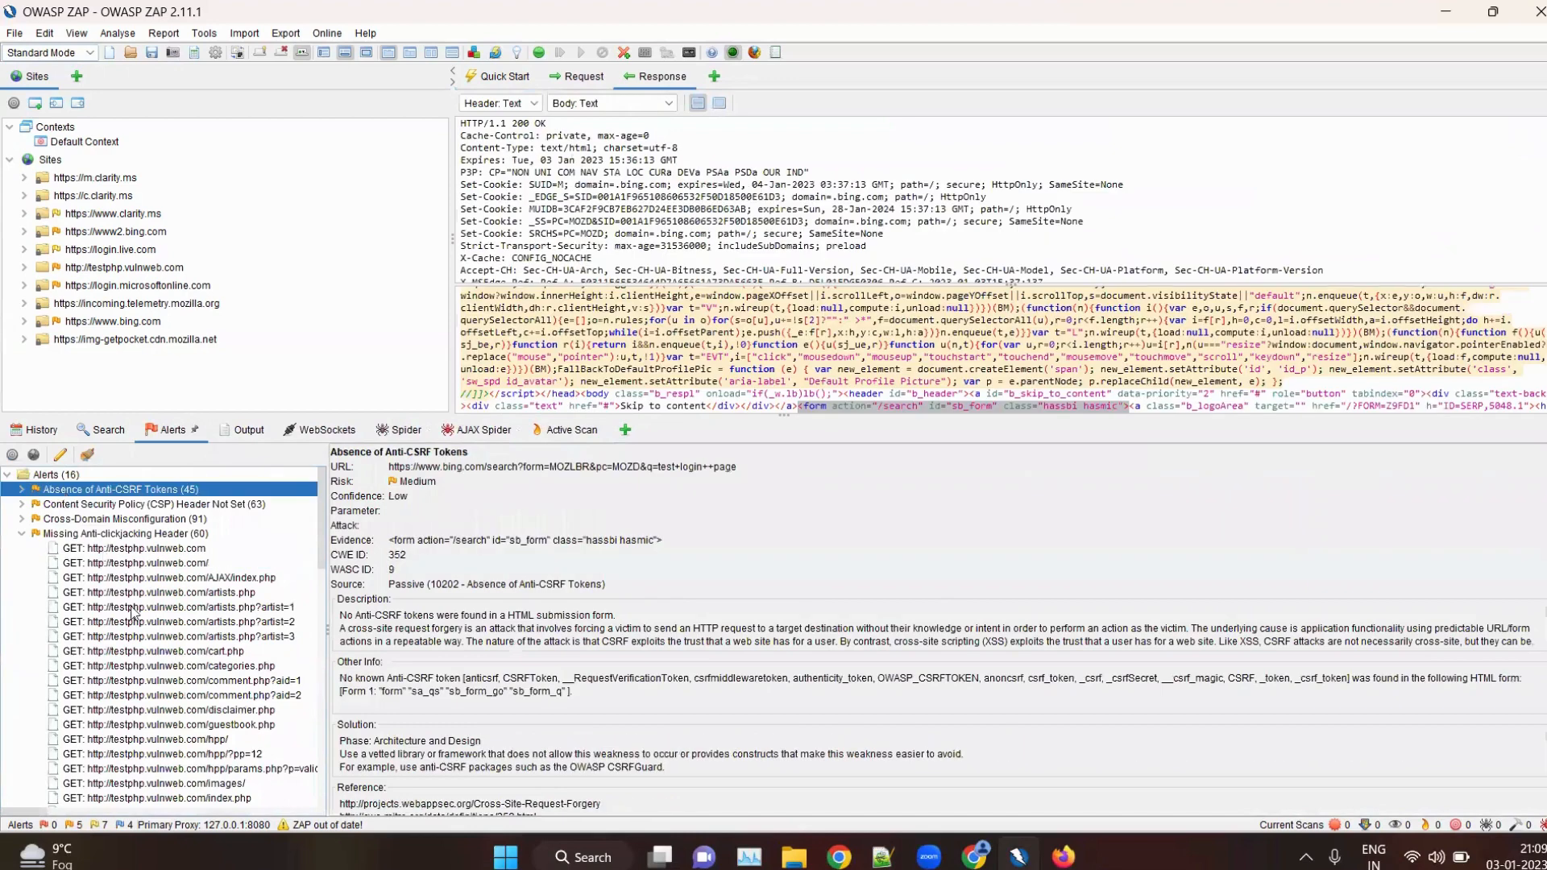
scroll(131, 609, "down", 15)
scroll(105, 592, "up", 14)
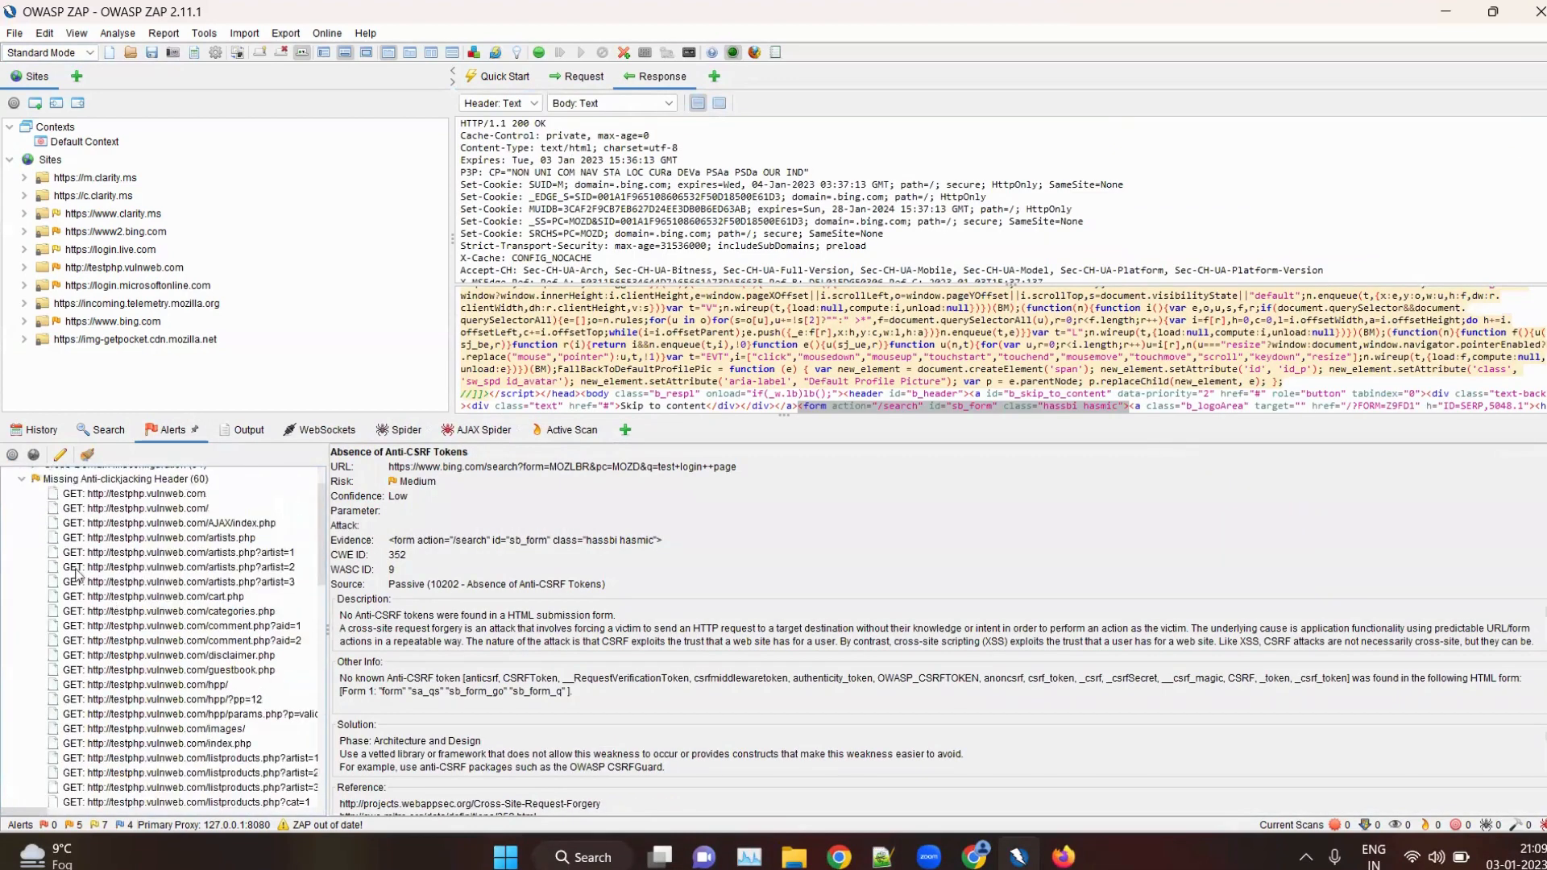
scroll(46, 539, "up", 2)
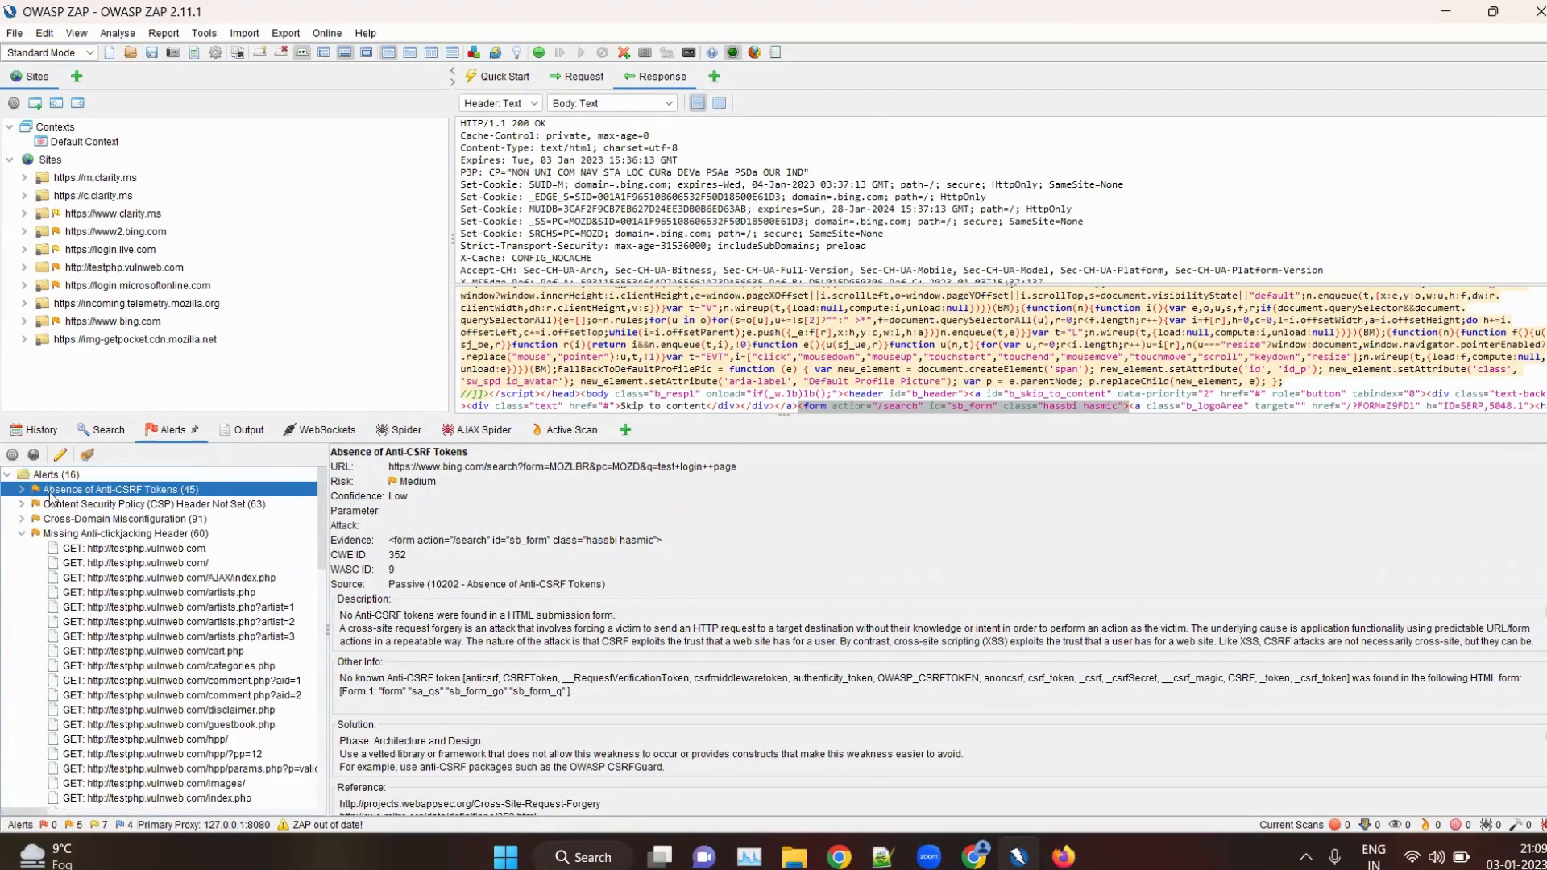
left_click(142, 547)
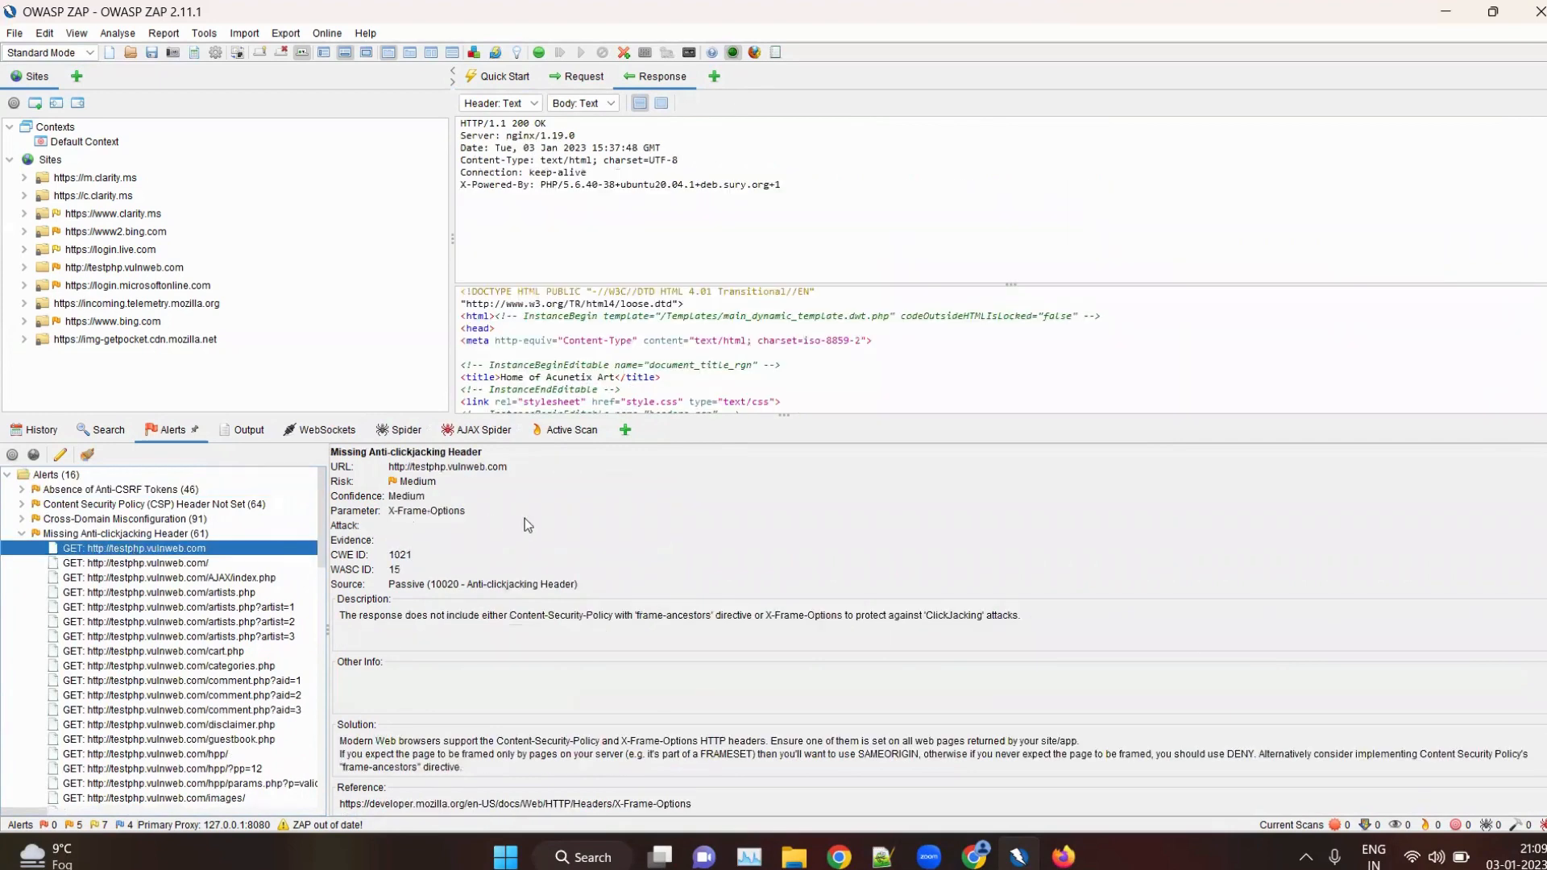
scroll(553, 556, "down", 3)
scroll(553, 556, "up", 3)
Check the progress of the AJAX spider and the active scan, and review the Cross-Domain Misconfiguration alert
left_click(475, 430)
left_click(562, 439)
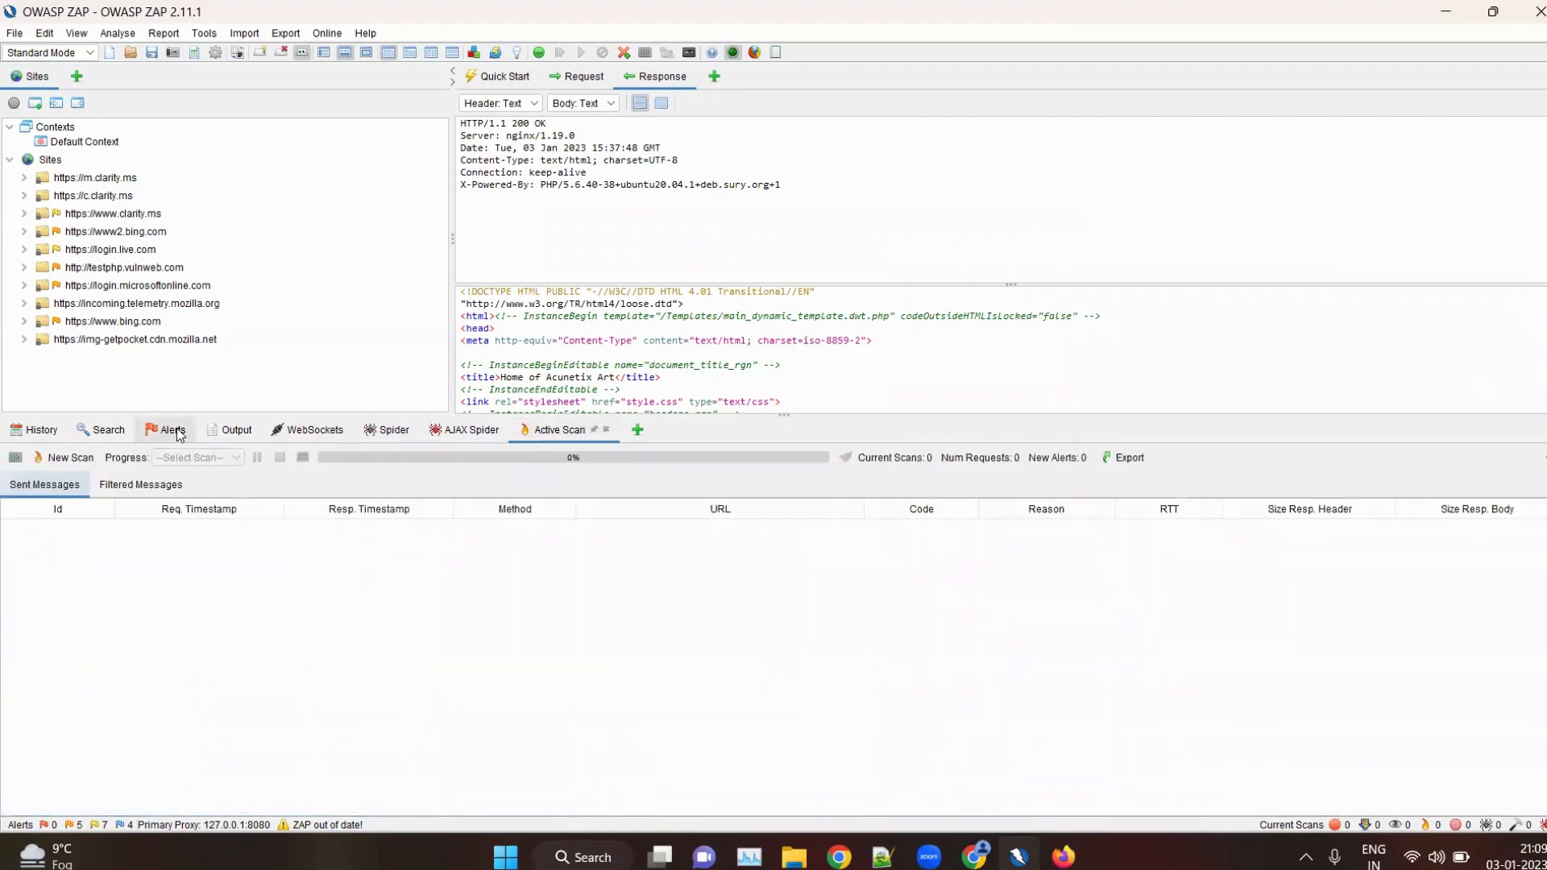
left_click(173, 430)
left_click(136, 522)
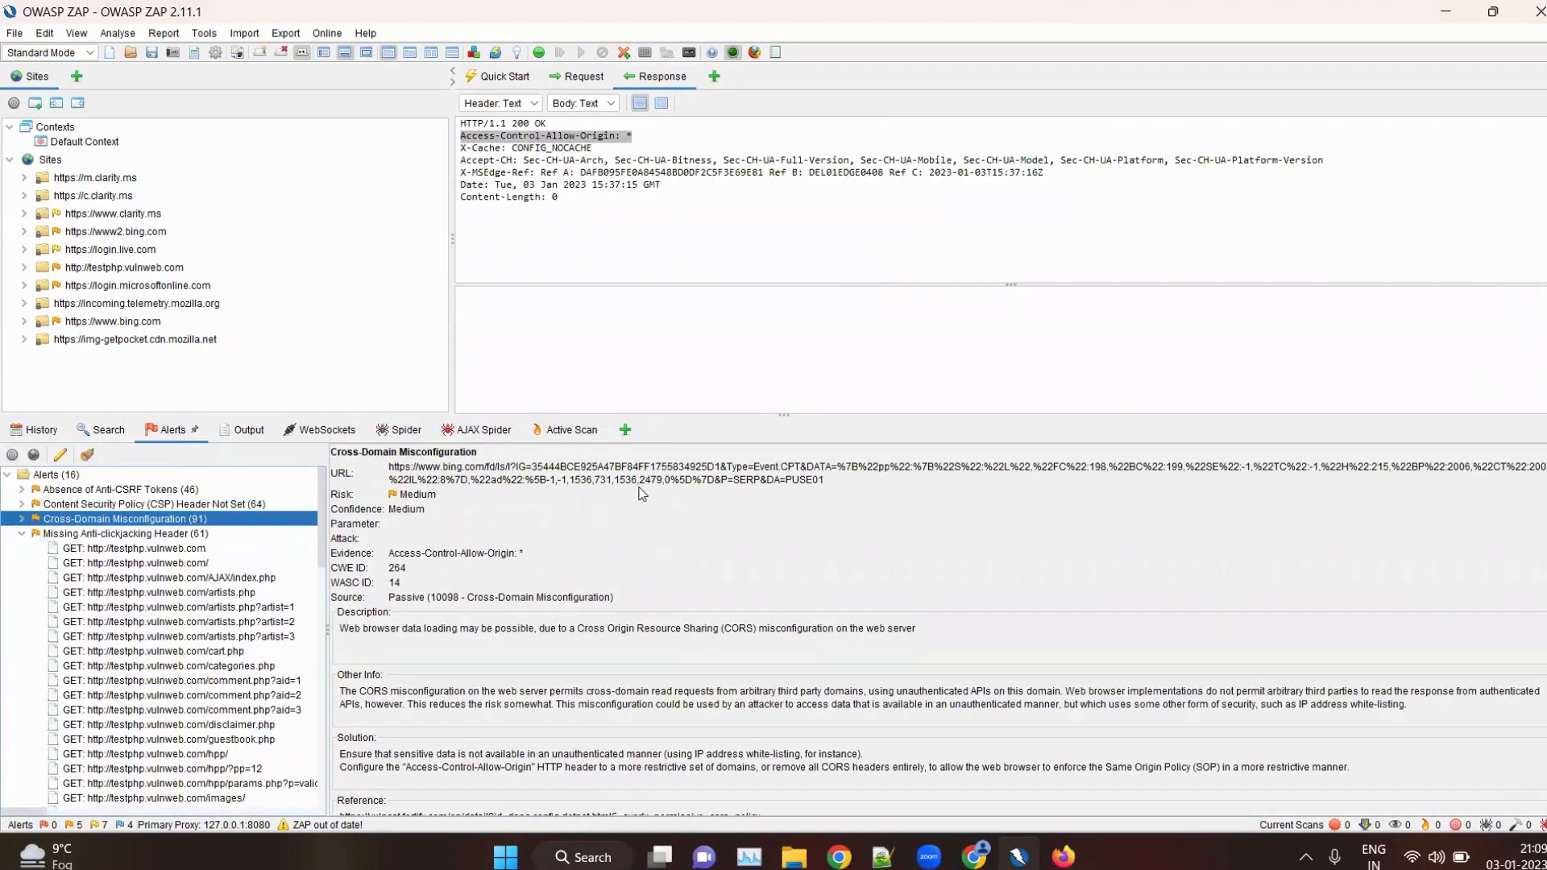
left_click(565, 431)
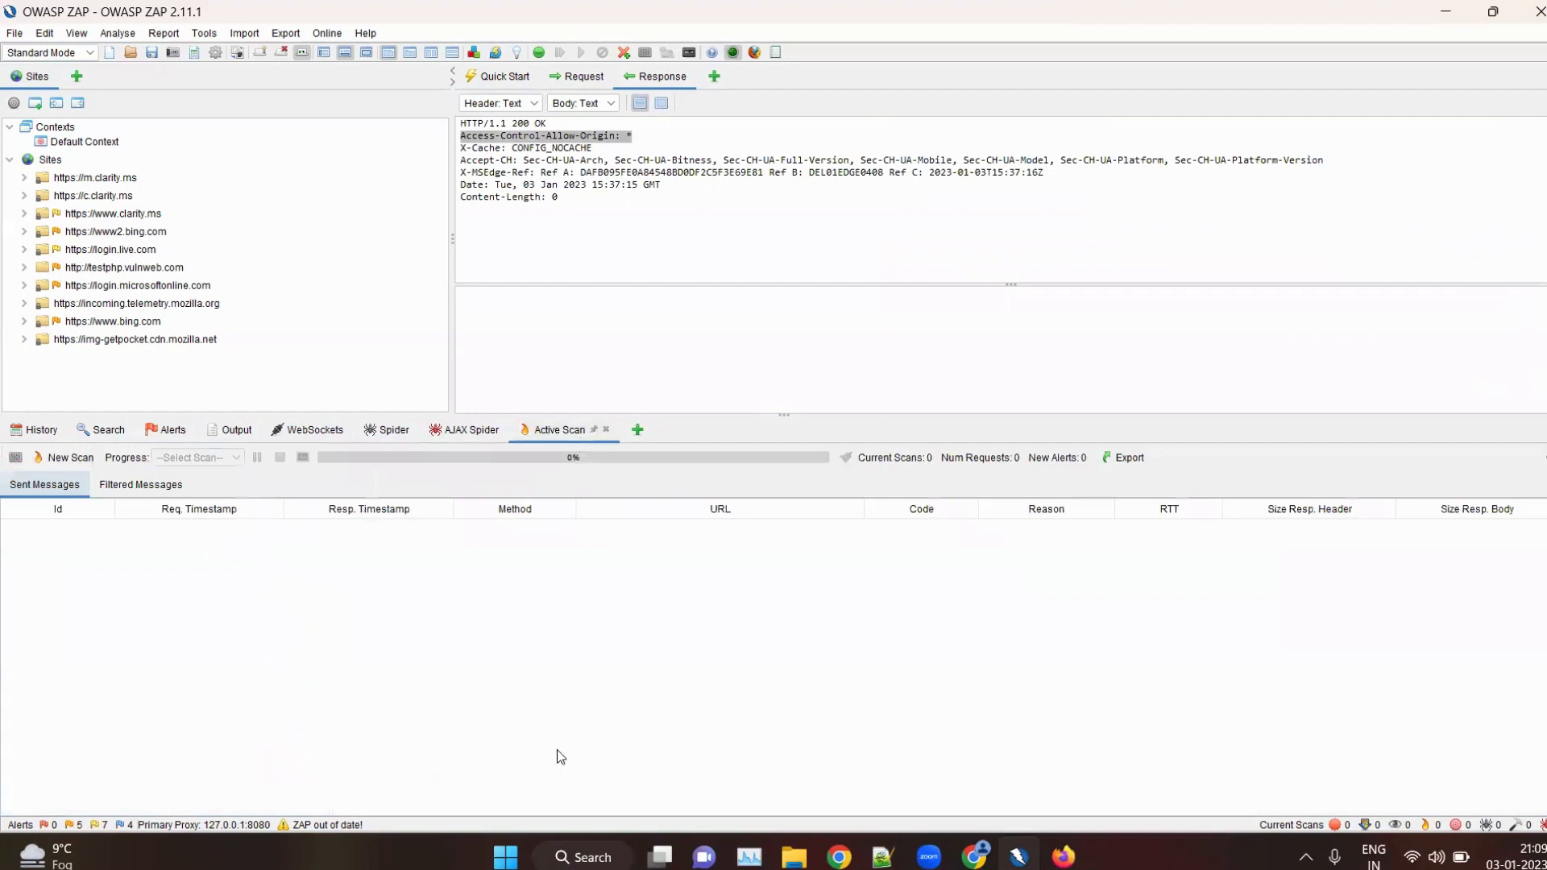